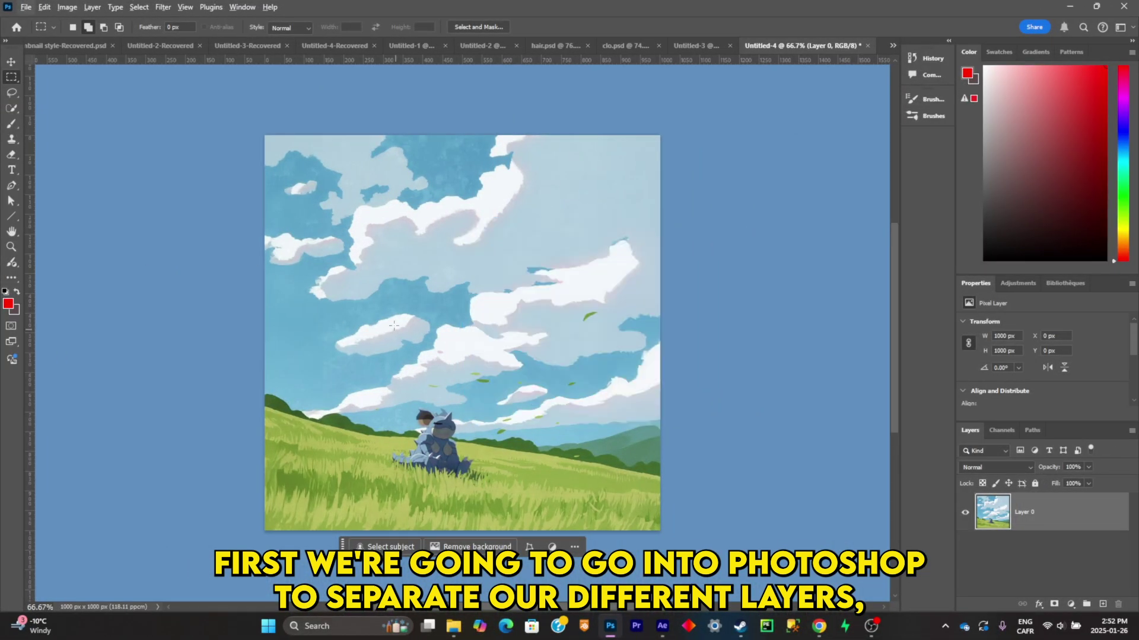
# Select the grass, hills and sitting character with the Quick Selection tool.
pyautogui.scroll(-2, 398, 418)
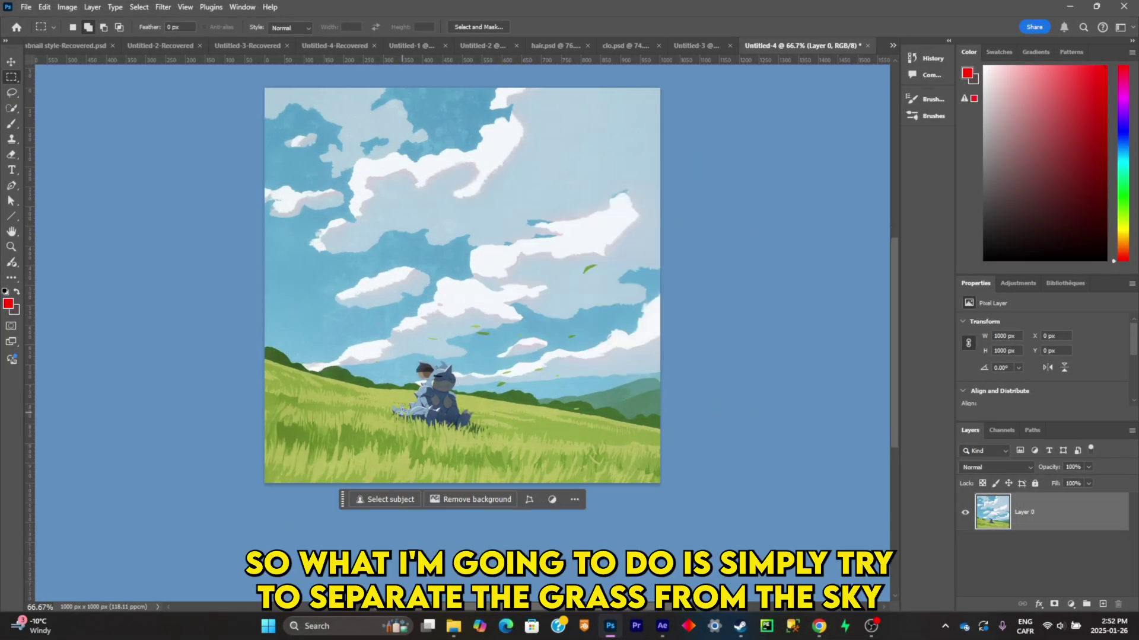
pyautogui.scroll(4, 399, 418)
pyautogui.press('l')
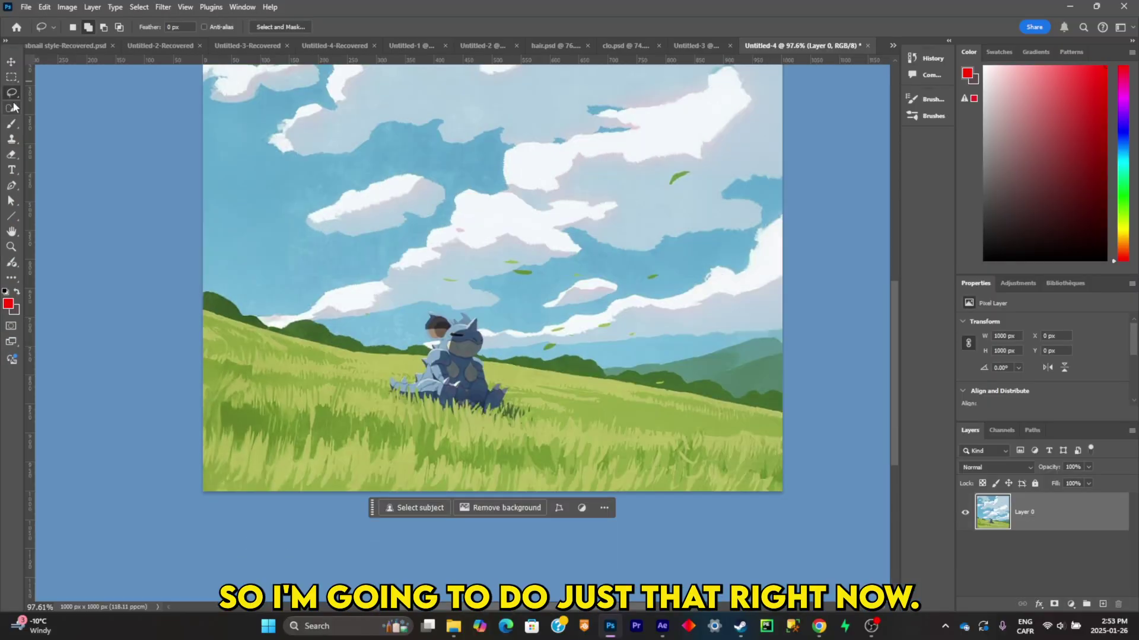
pyautogui.click(12, 107)
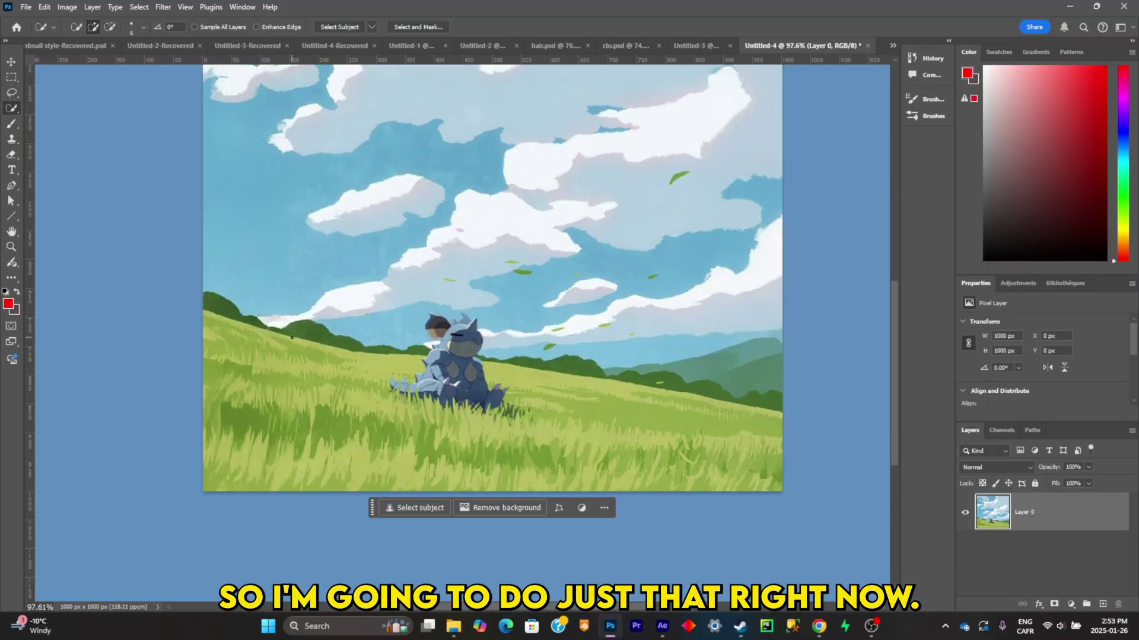
pyautogui.click(439, 419)
pyautogui.click(465, 336)
pyautogui.scroll(3, 460, 337)
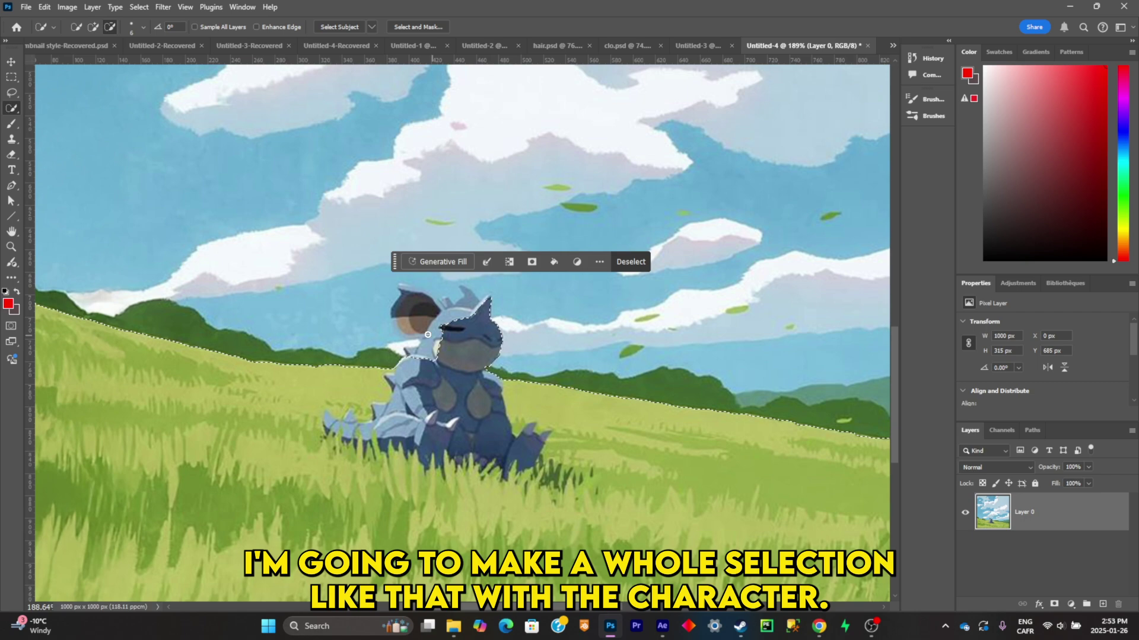
pyautogui.scroll(-3, 463, 362)
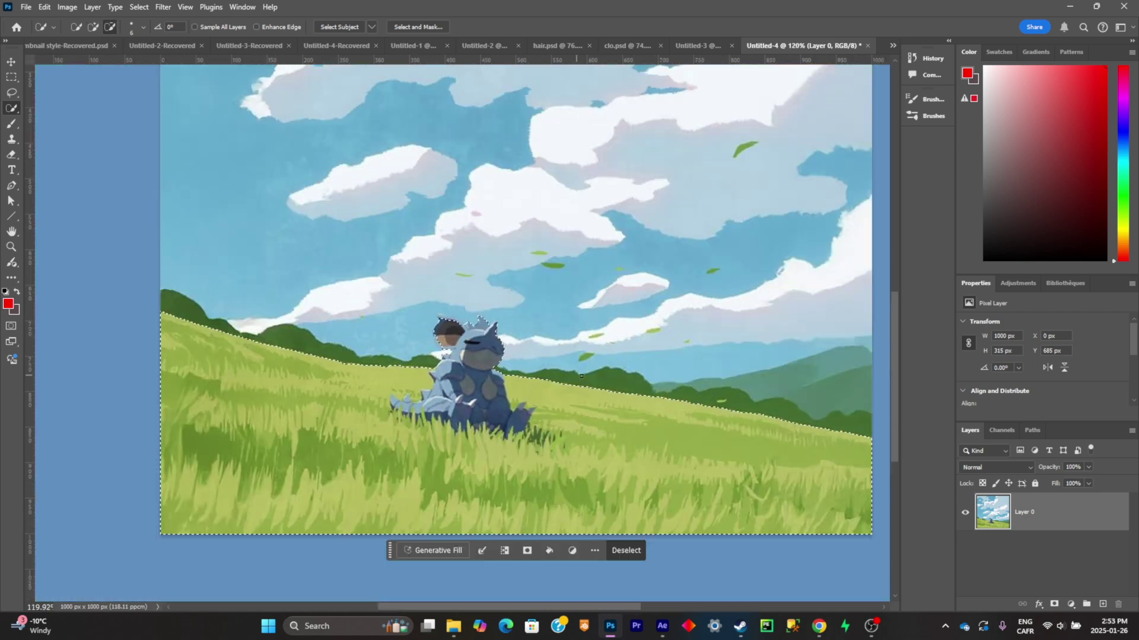
pyautogui.scroll(3, 486, 370)
pyautogui.scroll(-4, 623, 389)
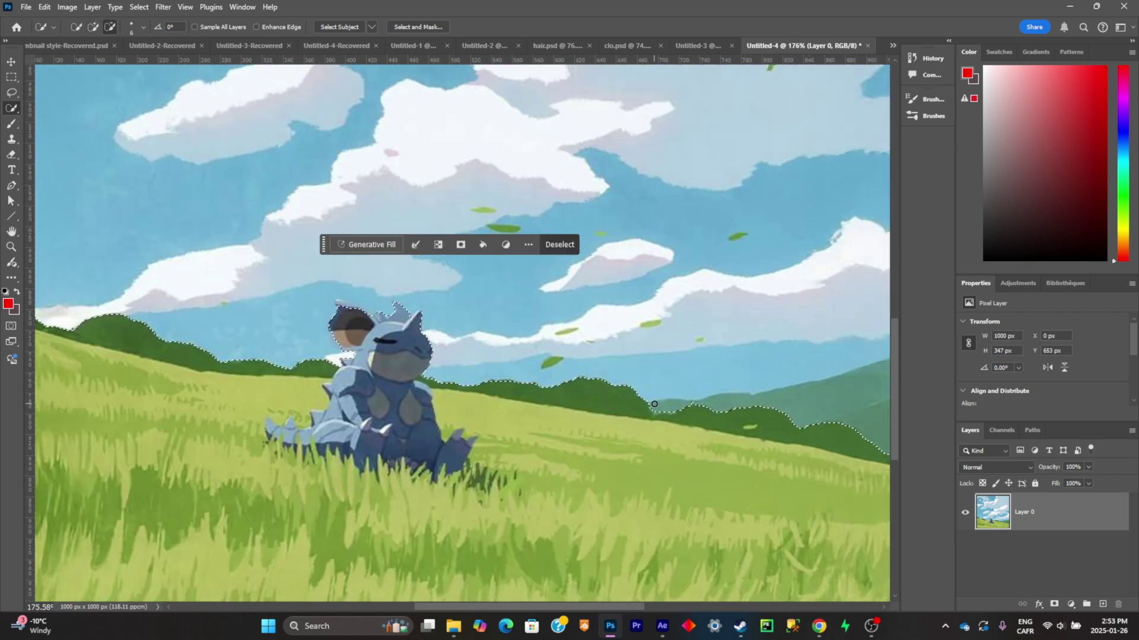
pyautogui.scroll(2, 401, 343)
pyautogui.scroll(-4, 415, 347)
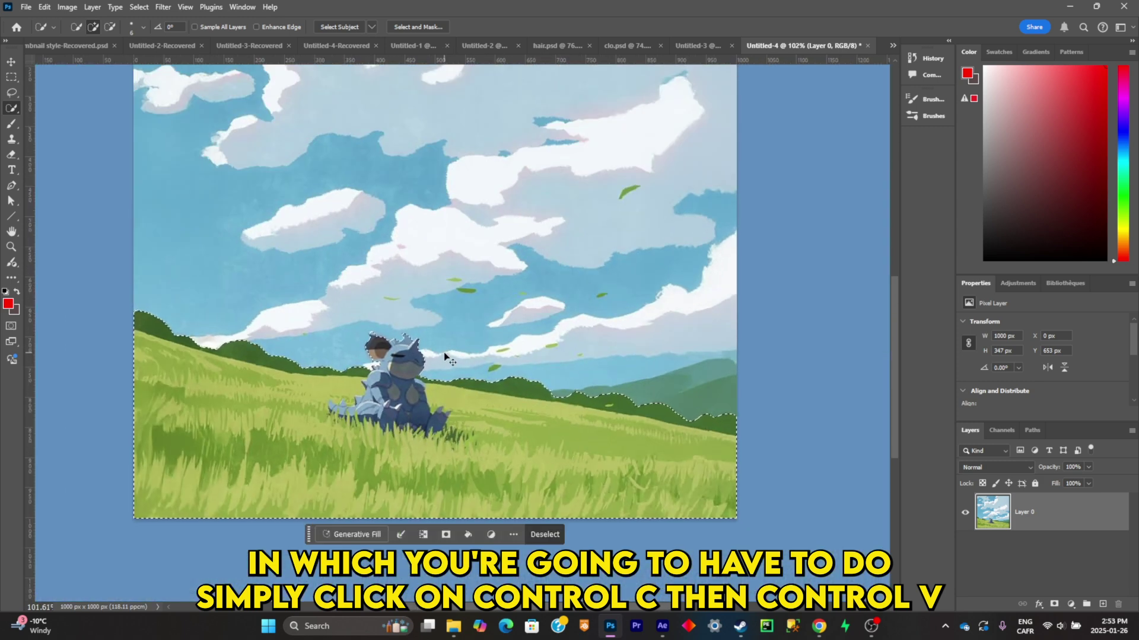
# Copy the selection onto a new Layer 1 and hide Layer 0 beneath it.
pyautogui.hotkey('ctrl', 'c')
pyautogui.hotkey('ctrl', 'v')
pyautogui.click(965, 550)
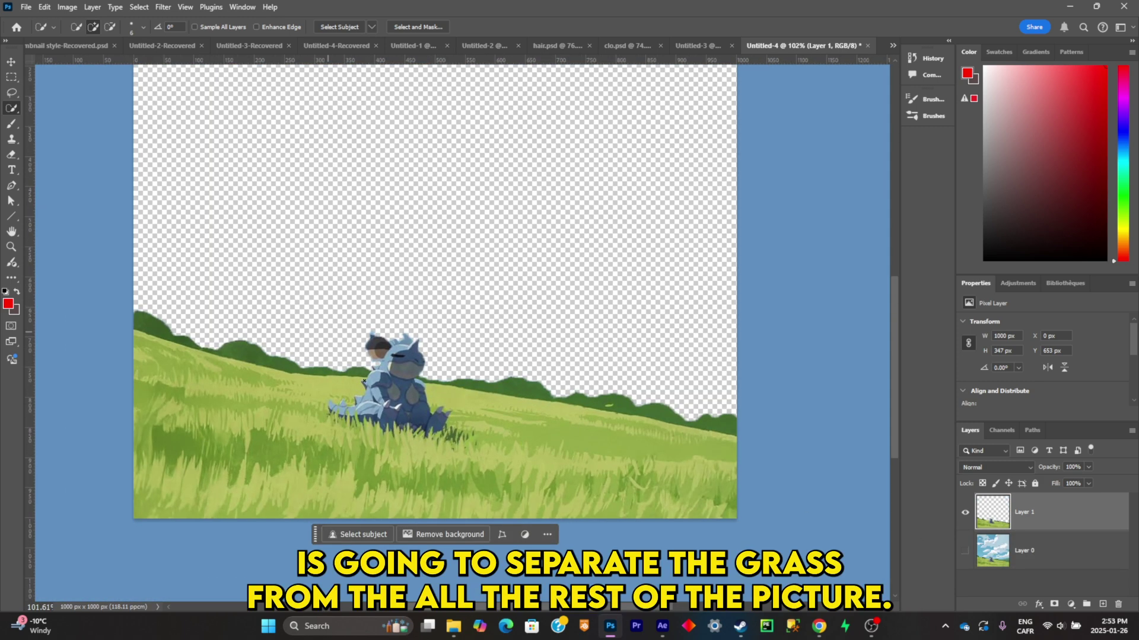
# Make Layer 0 visible and active, then lasso around the grass and character.
pyautogui.click(965, 514)
pyautogui.click(1045, 551)
pyautogui.click(966, 551)
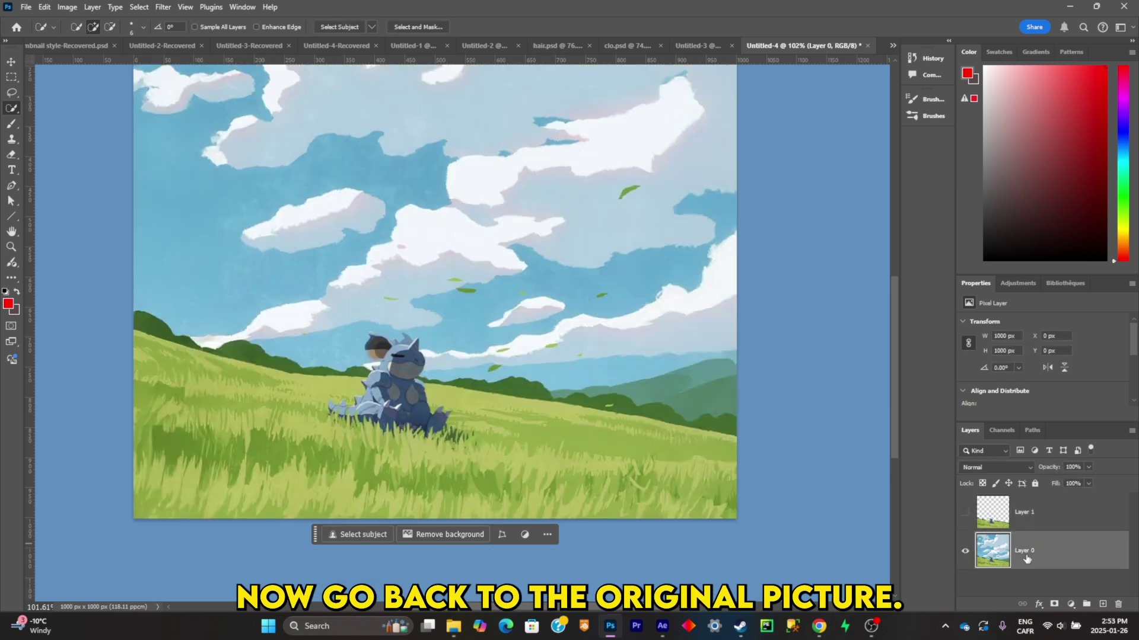
pyautogui.click(12, 92)
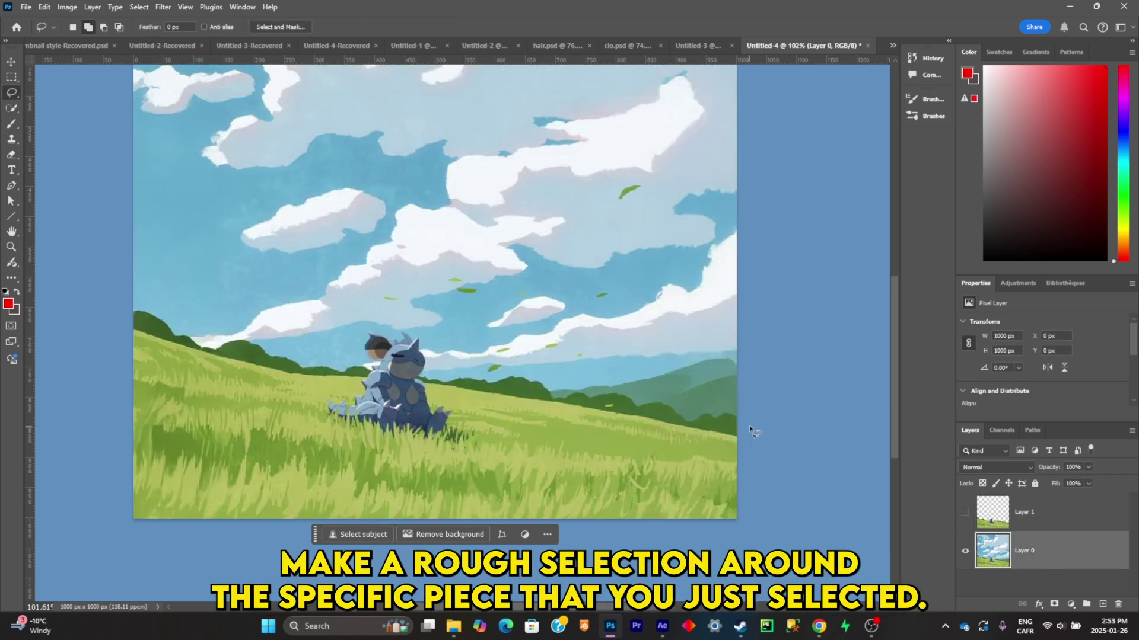
pyautogui.moveTo(750, 428); pyautogui.dragTo(733, 415)
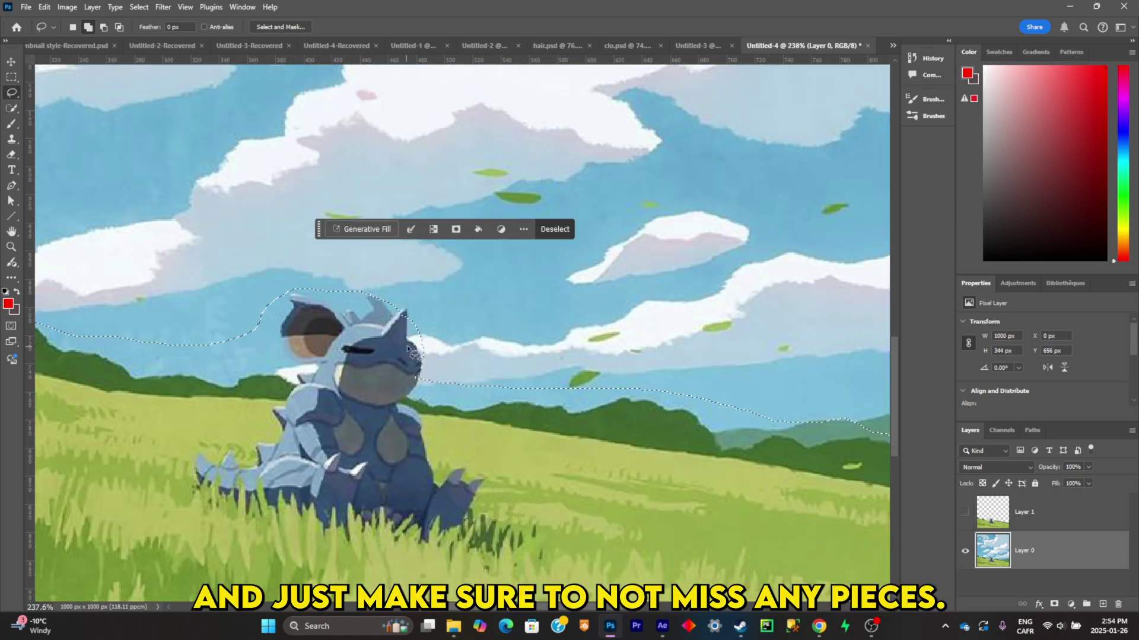
pyautogui.moveTo(403, 367)
pyautogui.mouseDown()
pyautogui.moveTo(430, 374)
pyautogui.moveTo(397, 378)
pyautogui.mouseUp()
pyautogui.moveTo(354, 314); pyautogui.dragTo(403, 309)
pyautogui.scroll(-5, 242, 332)
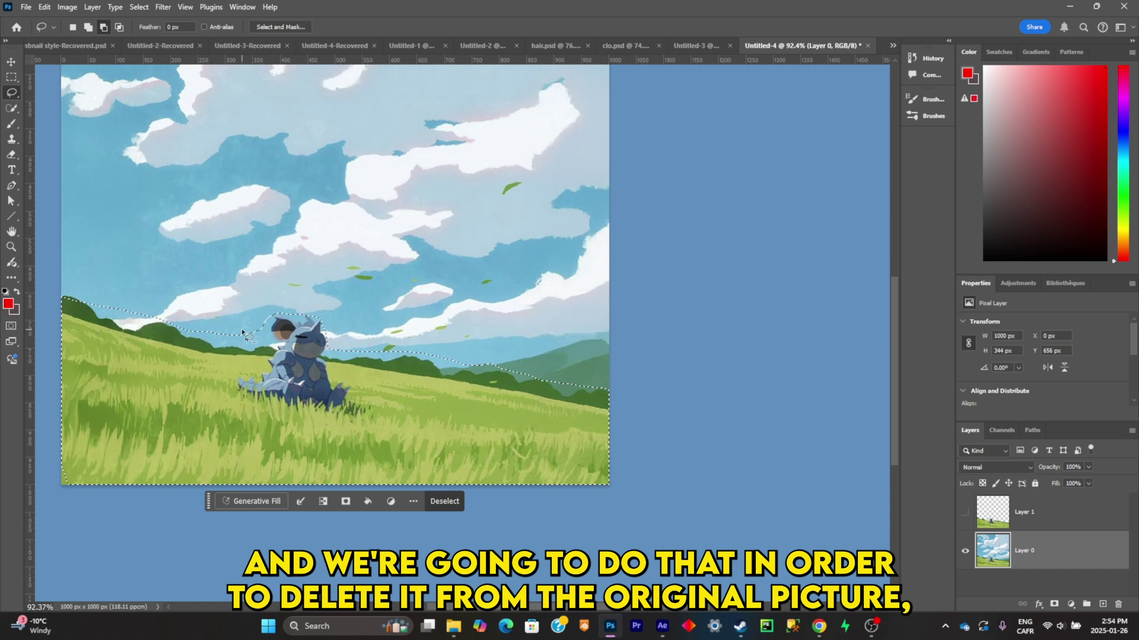
pyautogui.moveTo(90, 312)
pyautogui.mouseDown()
pyautogui.moveTo(63, 289)
pyautogui.moveTo(70, 299)
pyautogui.mouseUp()
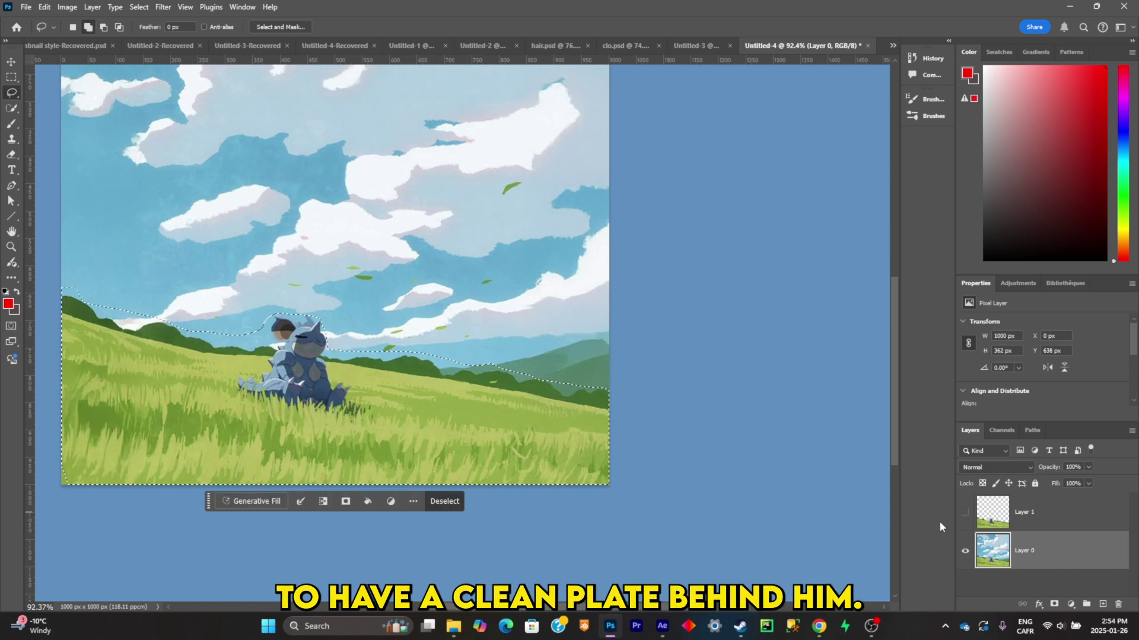
# Generative Fill the selection with no prompt, then Merge Visible into a clean background.
pyautogui.click(247, 501)
pyautogui.click(451, 502)
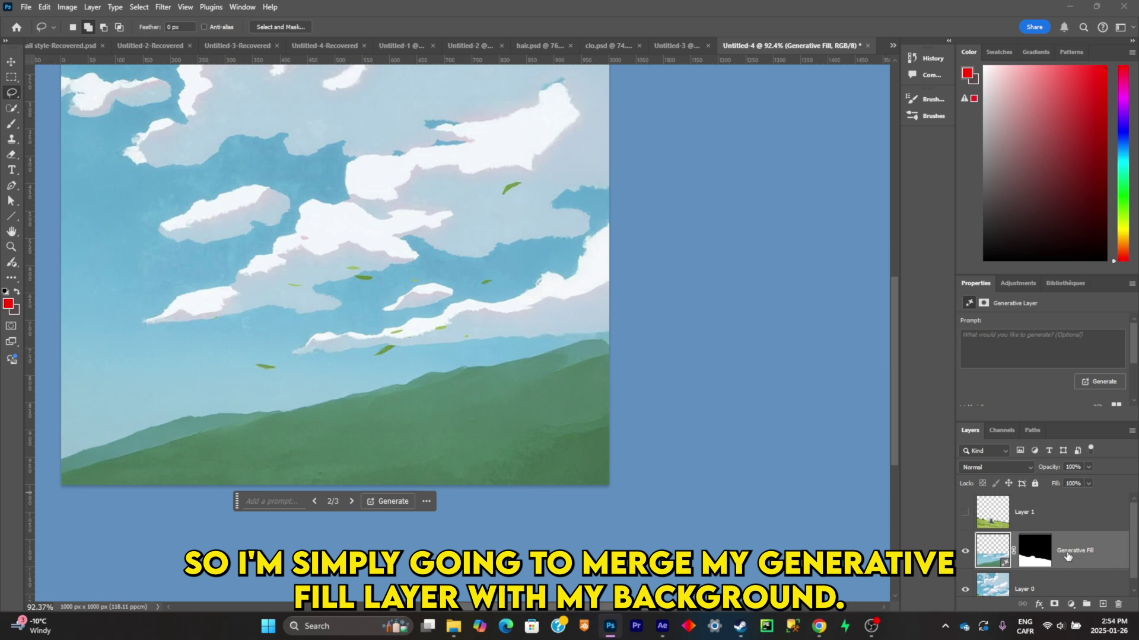
pyautogui.rightClick(1067, 556)
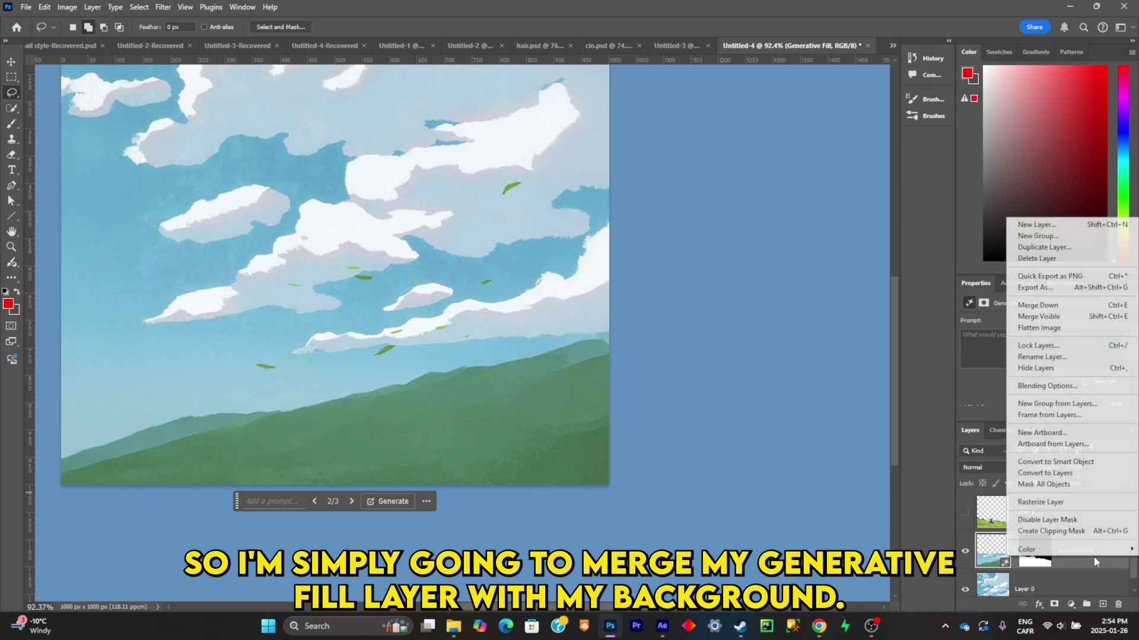
pyautogui.click(1121, 316)
# Select the distant green hills and copy them onto a new Layer 2.
pyautogui.scroll(-3, 653, 463)
pyautogui.scroll(1, 771, 475)
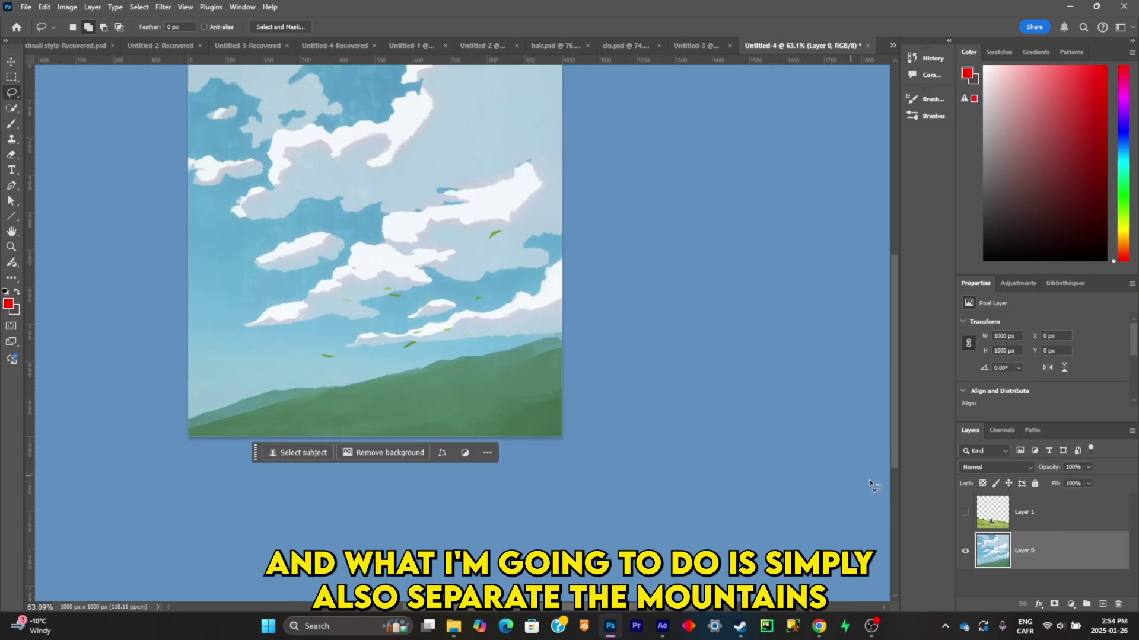
pyautogui.scroll(2, 520, 314)
pyautogui.click(11, 110)
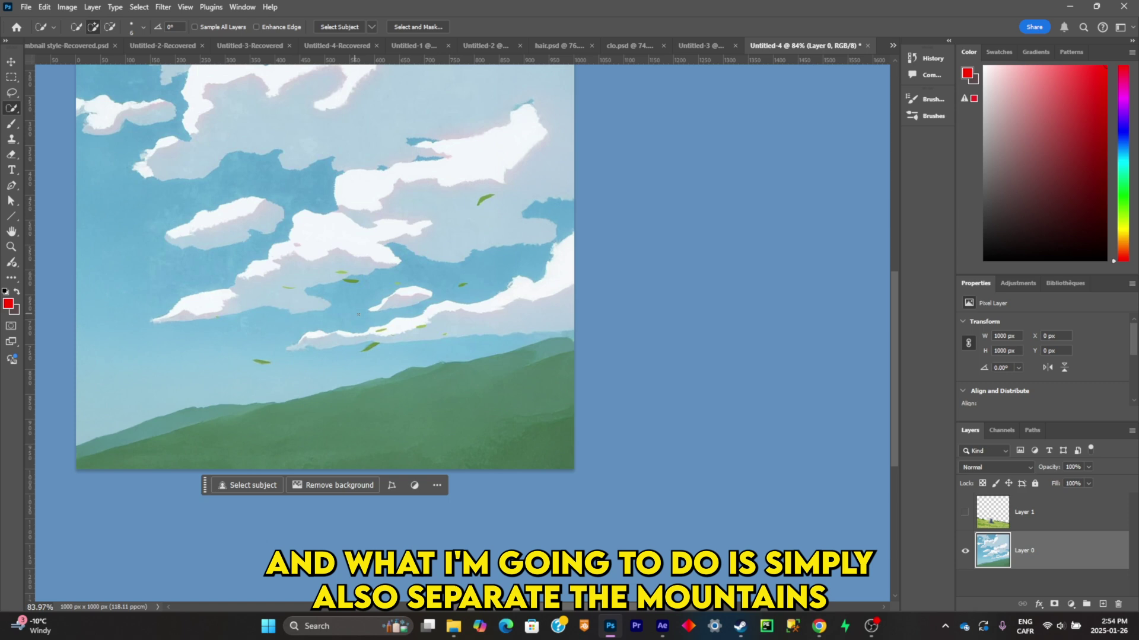
pyautogui.click(538, 358)
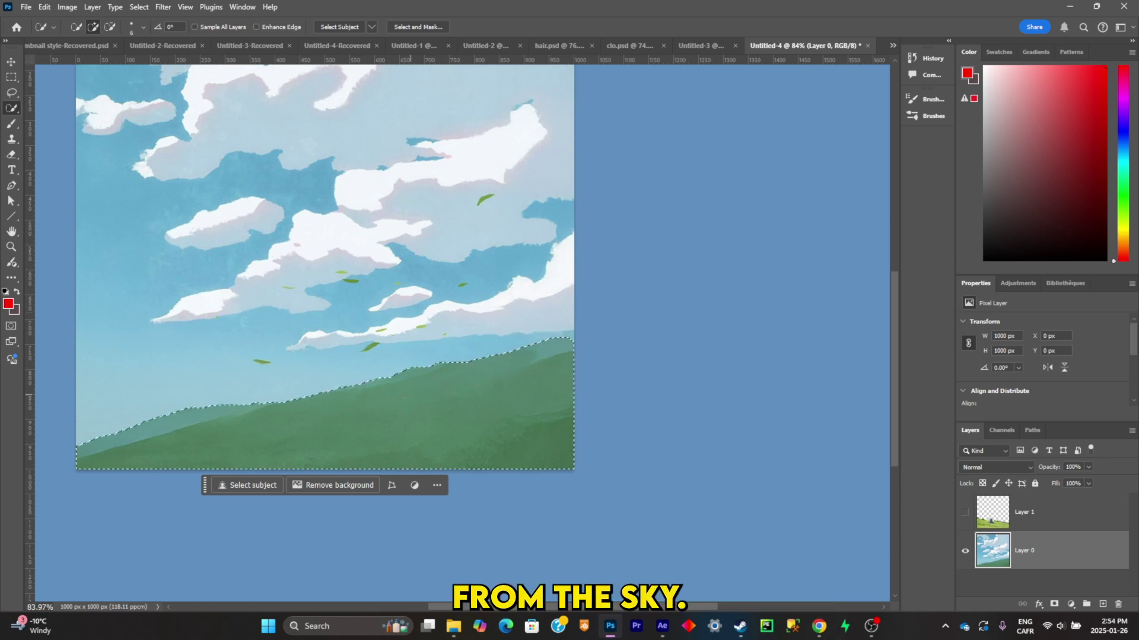
pyautogui.moveTo(403, 398)
pyautogui.mouseDown()
pyautogui.moveTo(359, 420)
pyautogui.moveTo(215, 436)
pyautogui.mouseUp()
pyautogui.hotkey('ctrl', 'j')
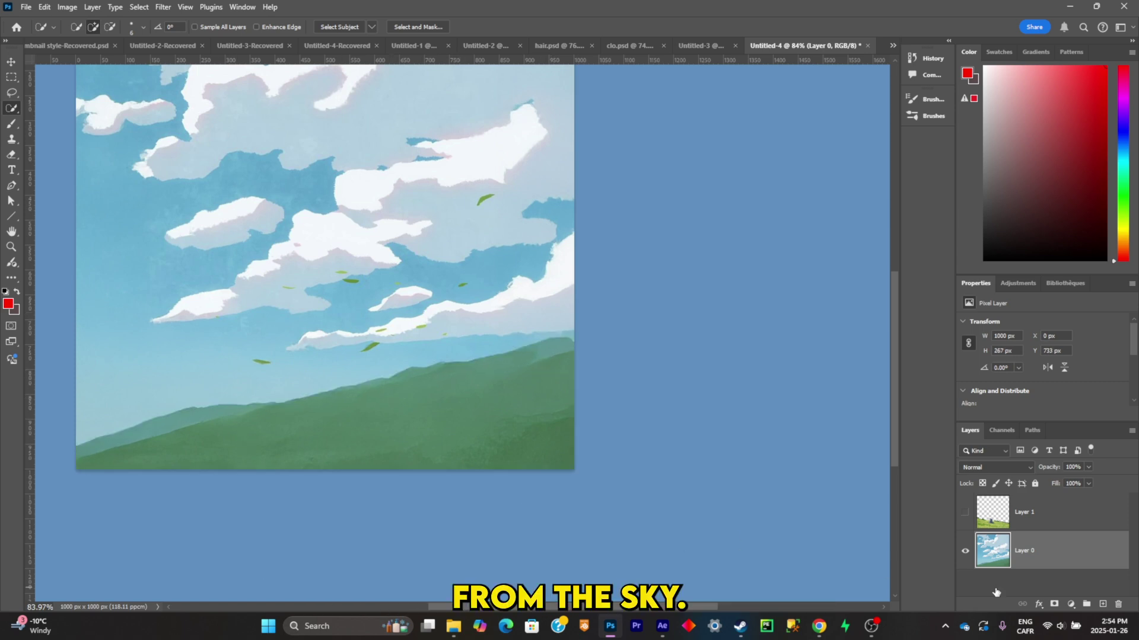
pyautogui.click(967, 579)
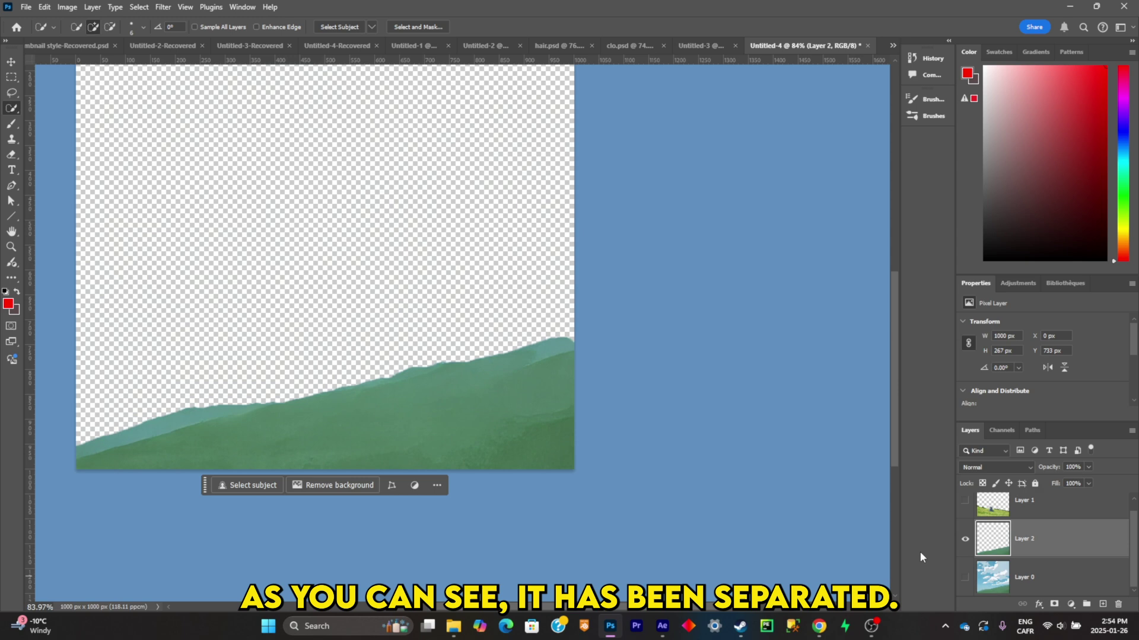
# Erase the hills from Layer 0 with a generated sky fill and rasterize it.
pyautogui.click(965, 539)
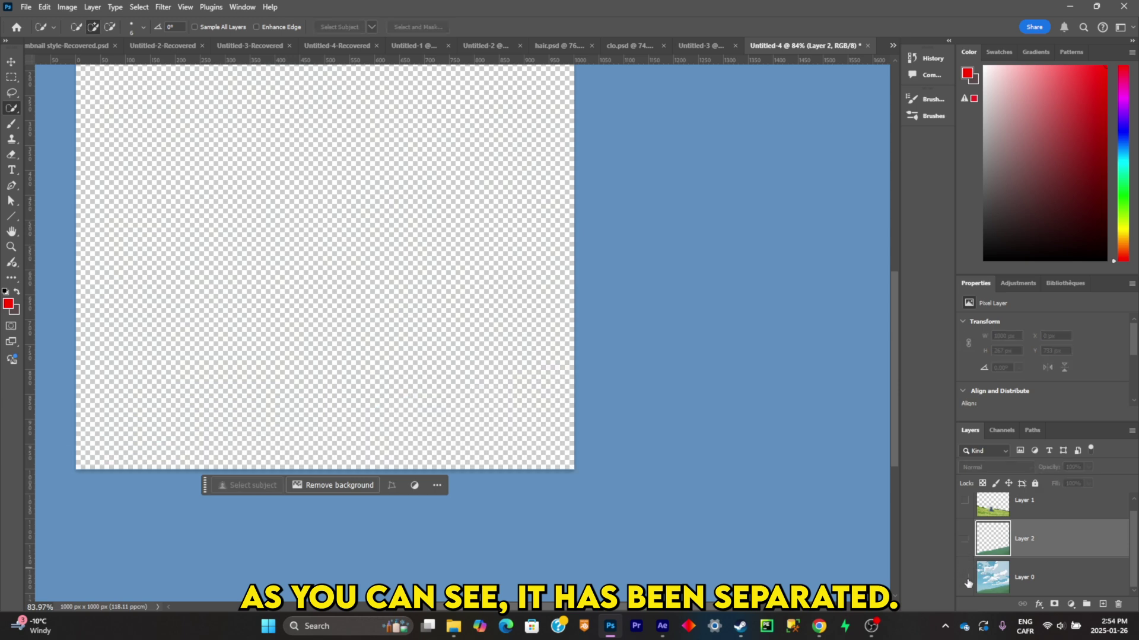
pyautogui.click(965, 578)
pyautogui.click(1005, 575)
pyautogui.click(11, 93)
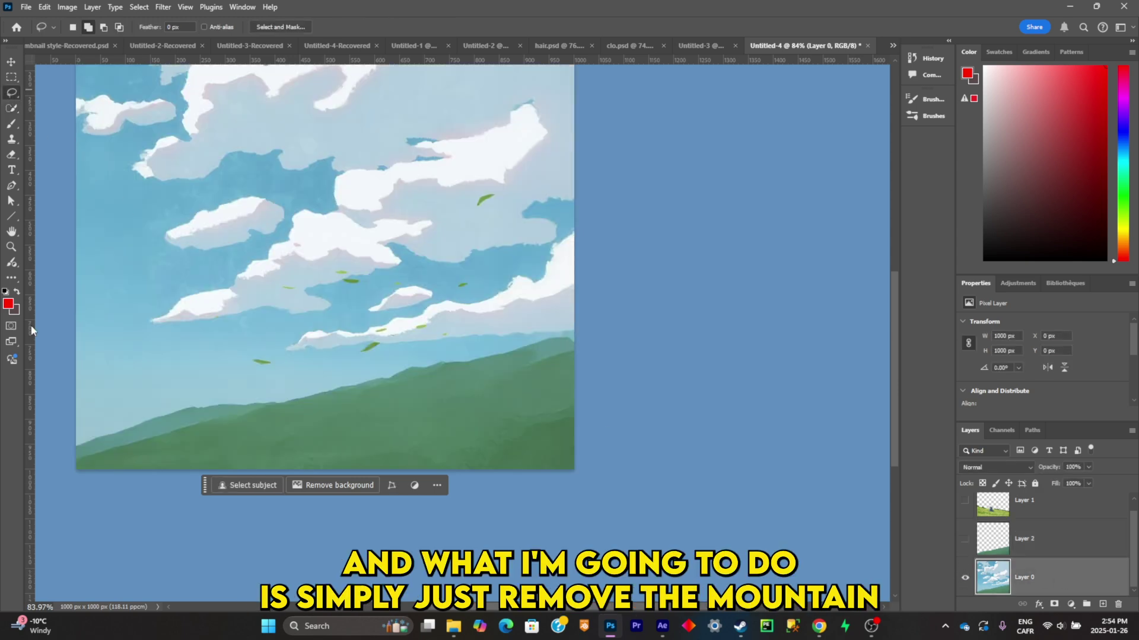
pyautogui.moveTo(192, 396); pyautogui.dragTo(286, 384)
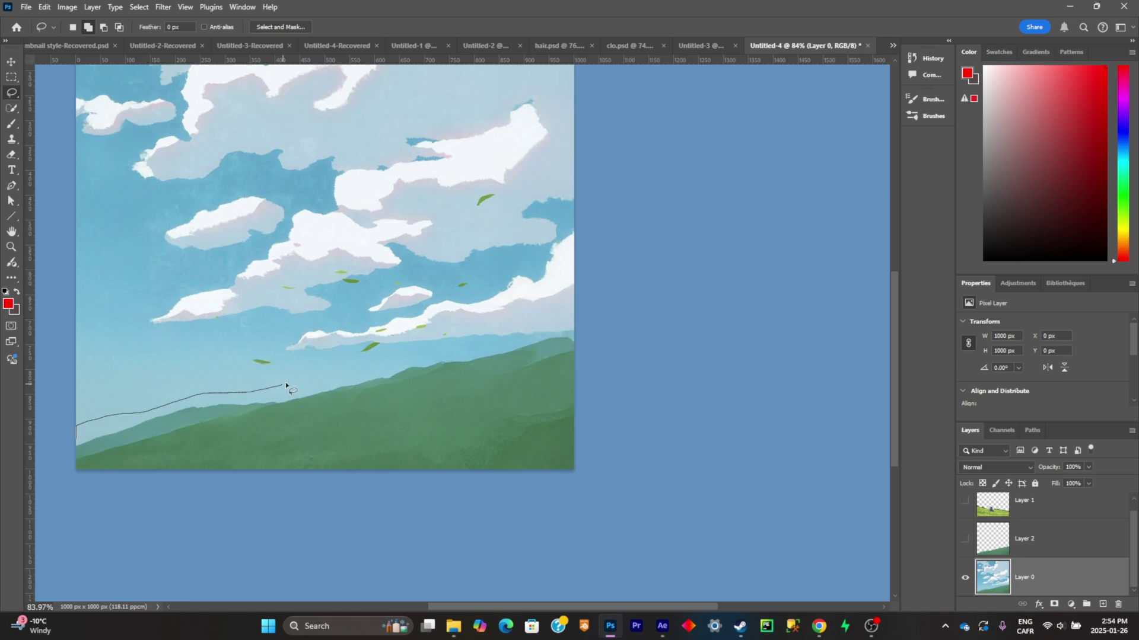
pyautogui.moveTo(377, 370); pyautogui.dragTo(429, 354)
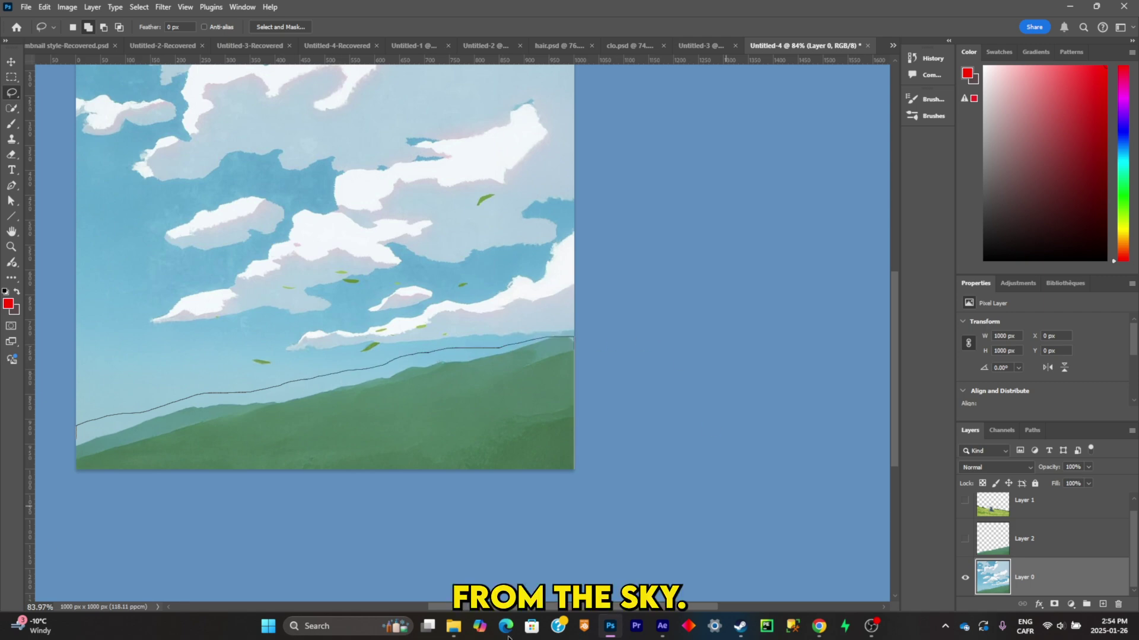
pyautogui.moveTo(508, 638); pyautogui.dragTo(233, 532)
pyautogui.click(462, 486)
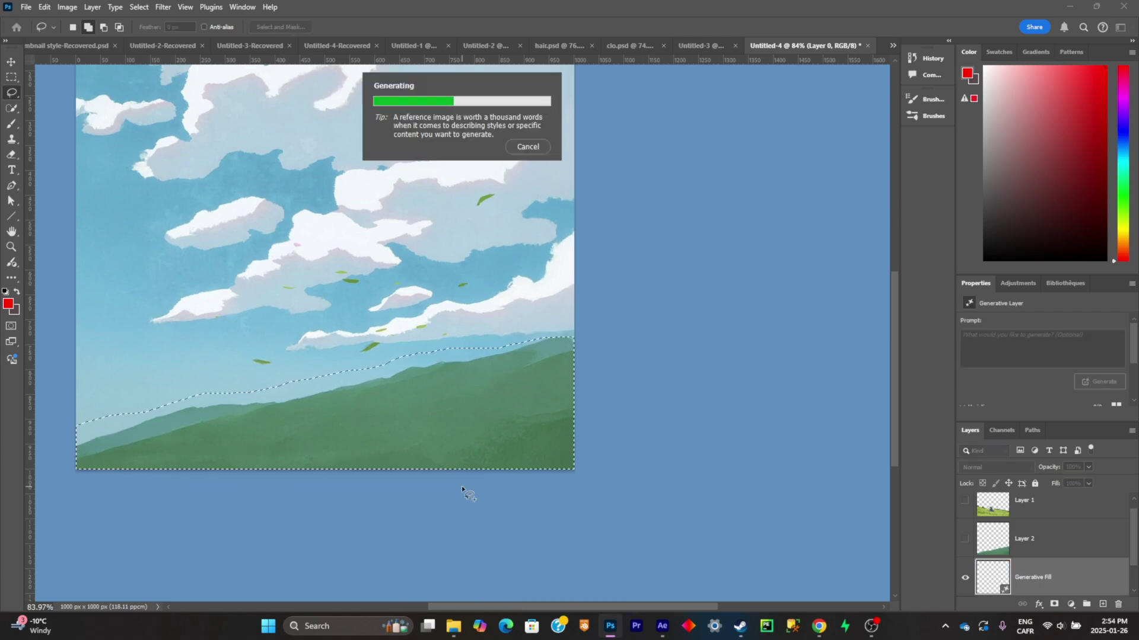
pyautogui.rightClick(1008, 578)
pyautogui.click(1035, 297)
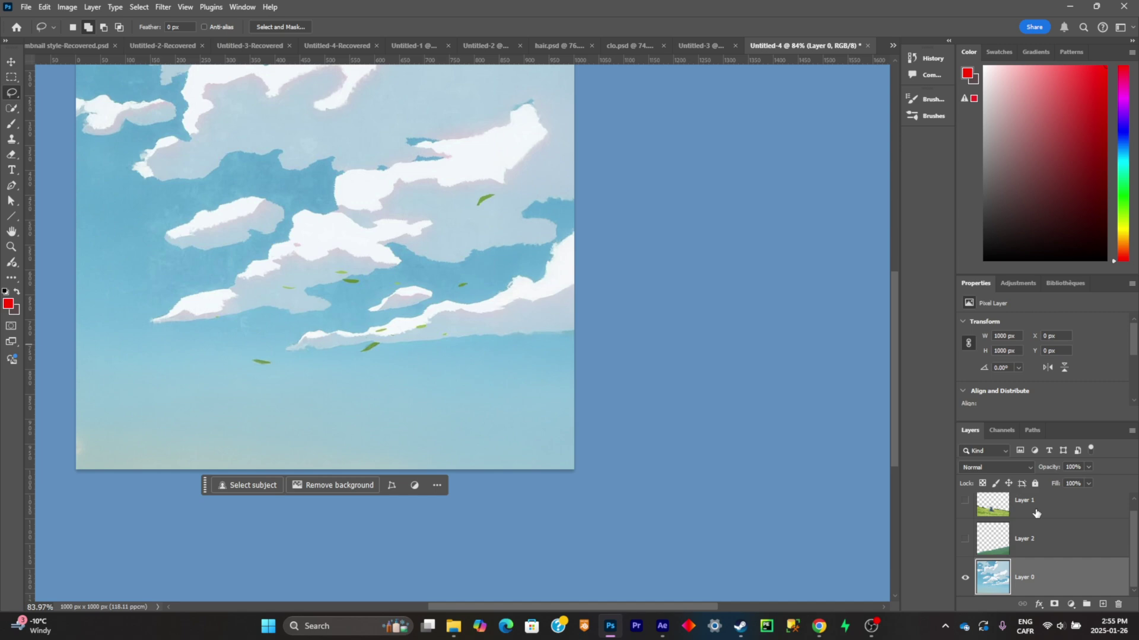
# Show the grass and hills layers again and save the file as a layered PSD.
pyautogui.scroll(1, 1036, 514)
pyautogui.click(1002, 522)
pyautogui.click(965, 512)
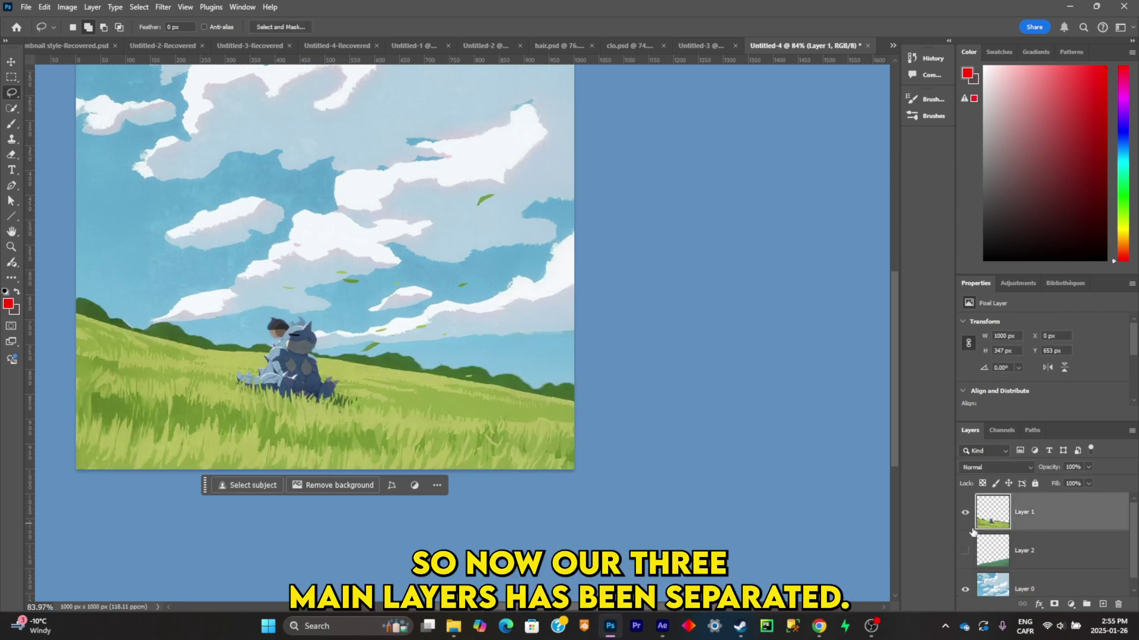
pyautogui.click(965, 551)
pyautogui.scroll(-1, 1024, 561)
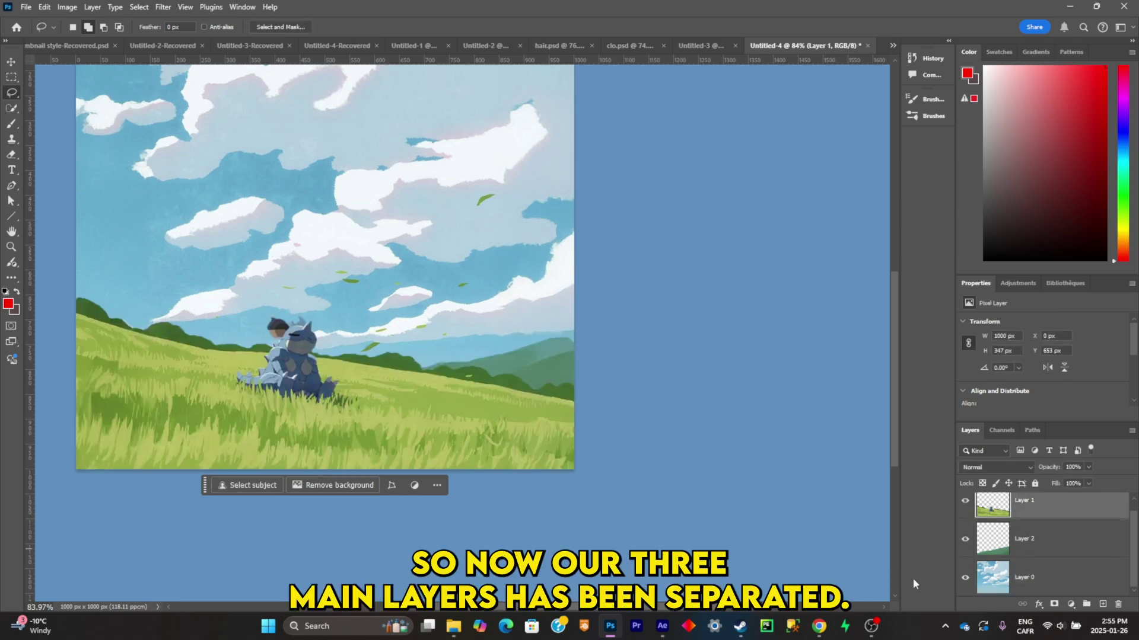
pyautogui.hotkey('ctrl', 's')
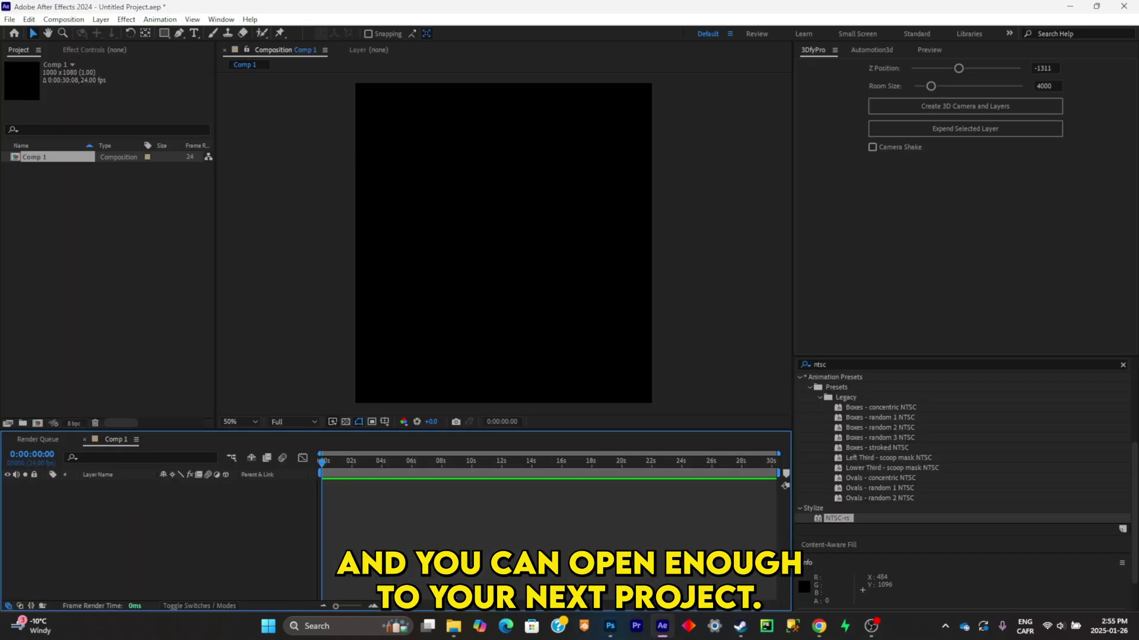
# Import phto.psd from the Downloads folder into After Effects as a composition.
pyautogui.click(454, 627)
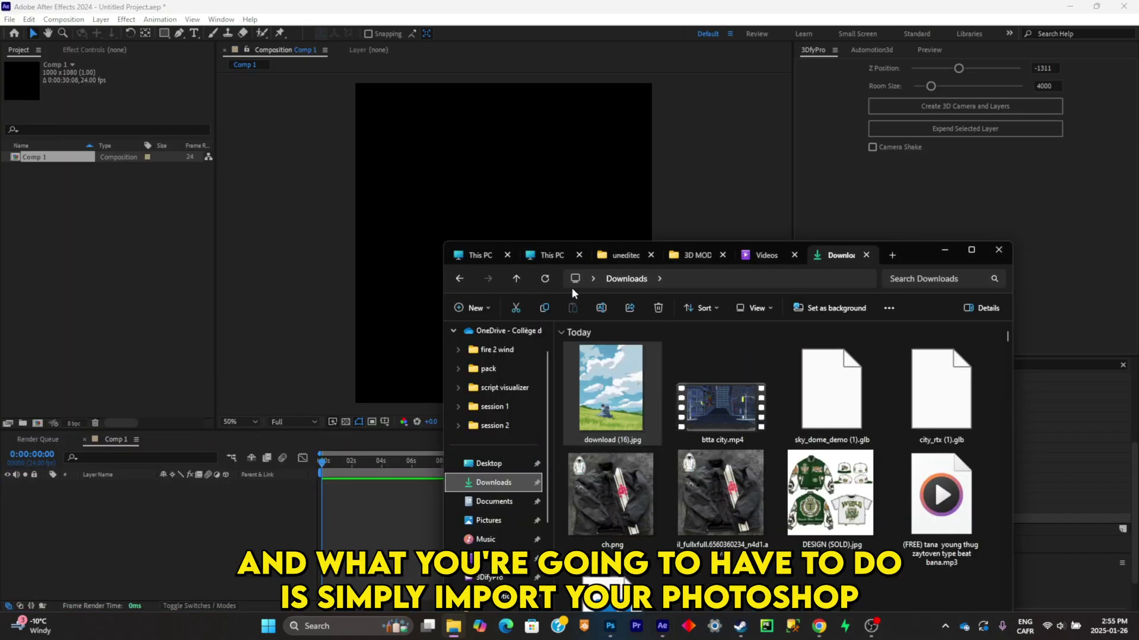
pyautogui.moveTo(610, 386); pyautogui.dragTo(425, 279)
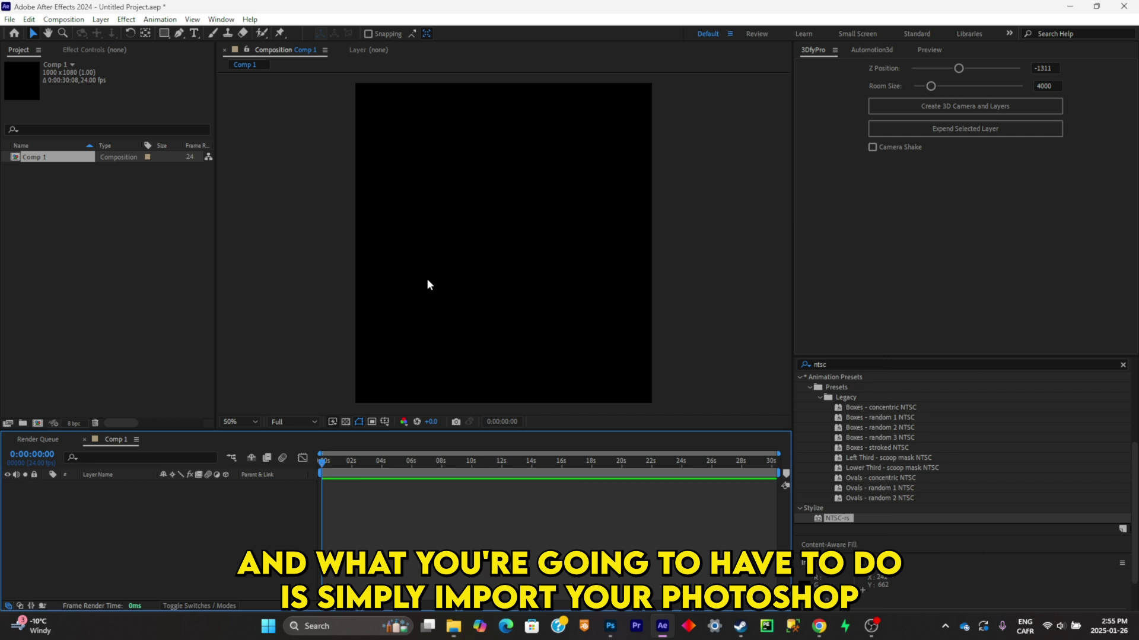
pyautogui.click(596, 505)
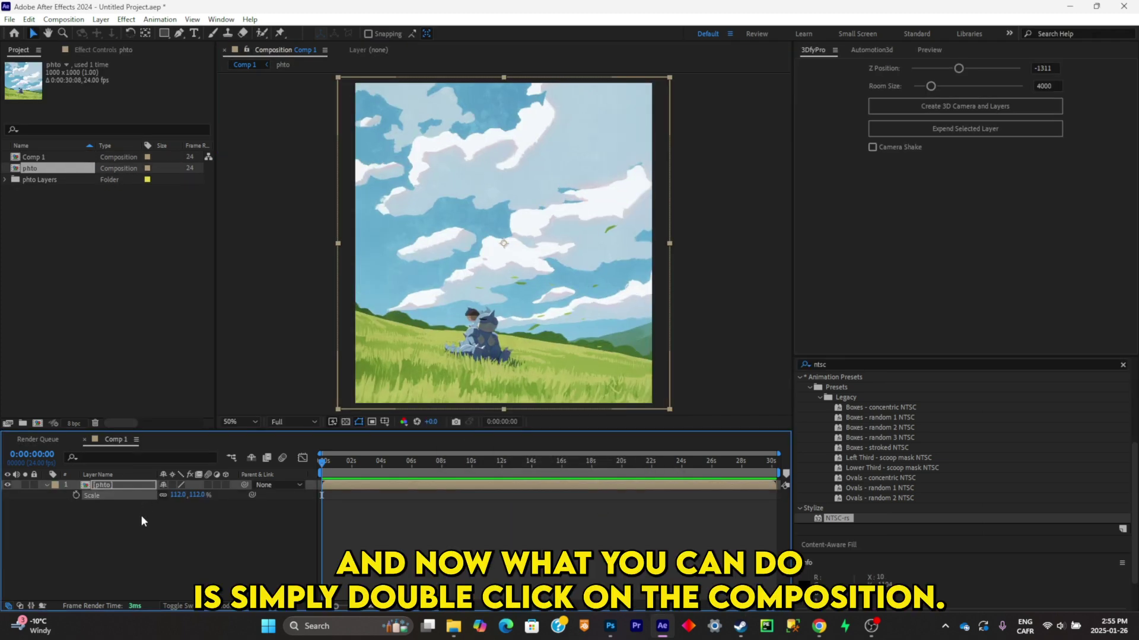
# Open the phto composition and select its three landscape layers.
pyautogui.click(133, 484)
pyautogui.doubleClick(132, 485)
pyautogui.moveTo(141, 534); pyautogui.dragTo(120, 486)
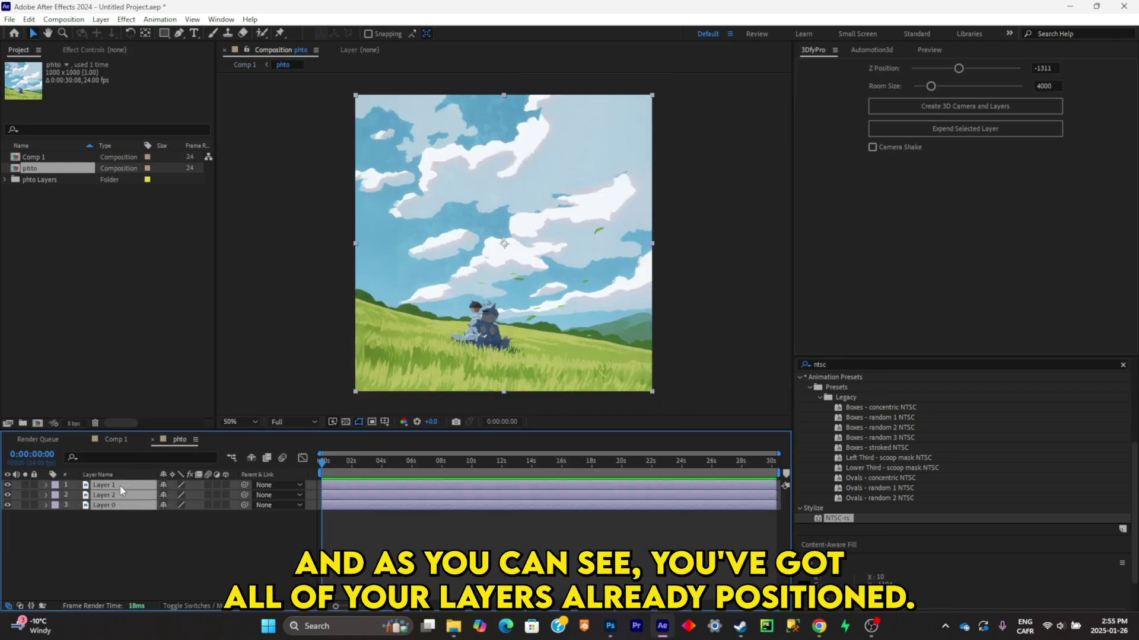
# Create a 3DflyPro camera with 3D layers, setting Room Size 16522 and Z Position -1093.
pyautogui.click(158, 515)
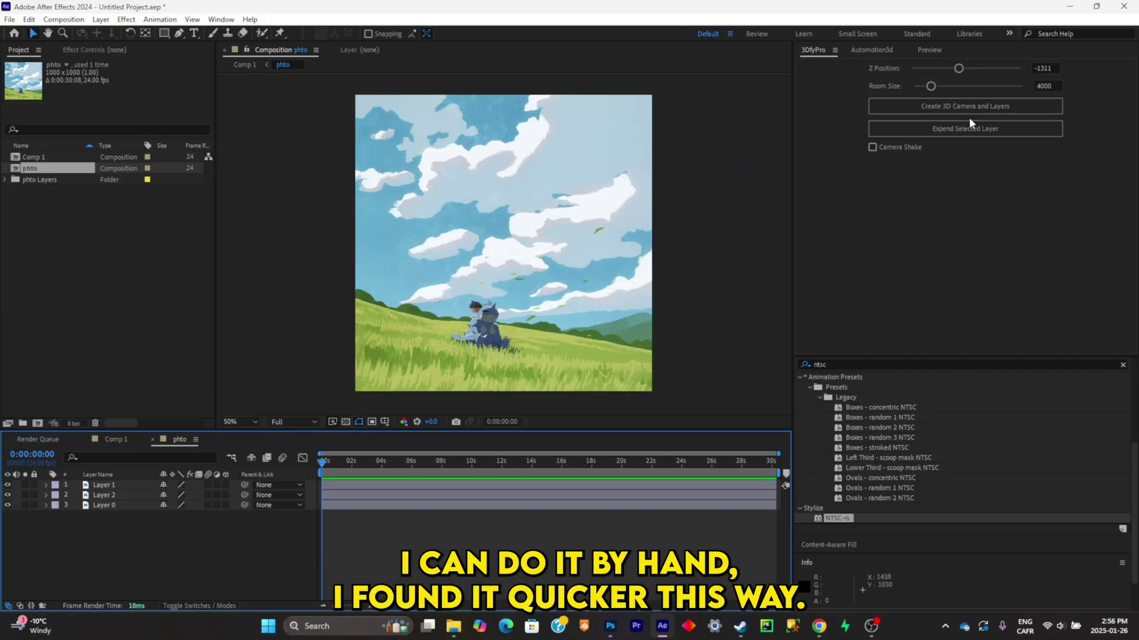
pyautogui.click(976, 110)
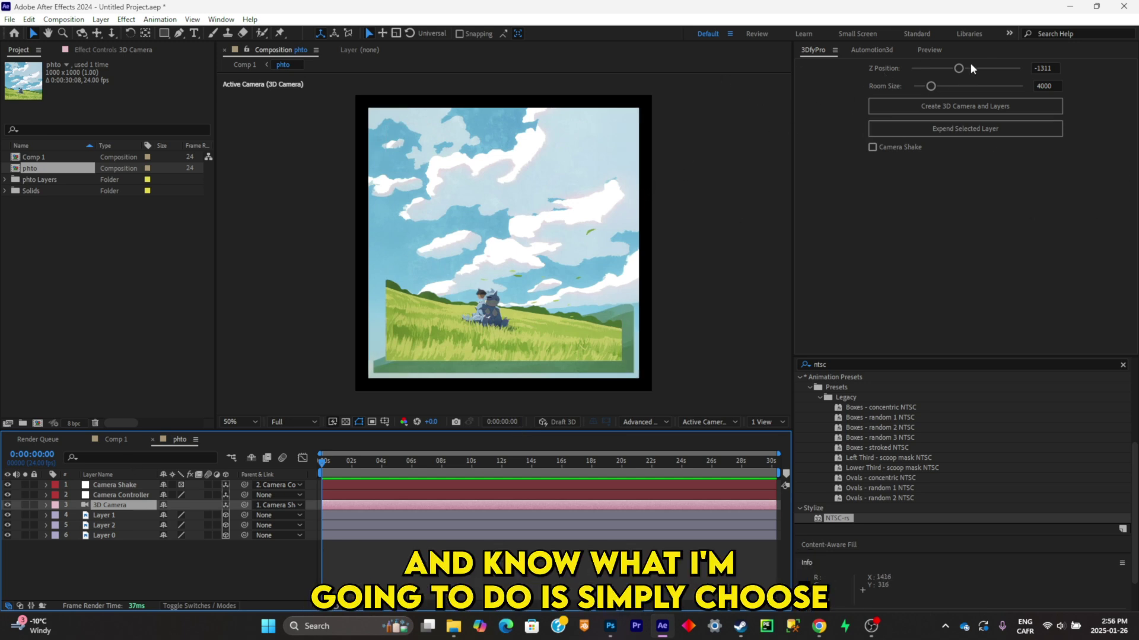
pyautogui.moveTo(965, 87); pyautogui.dragTo(1004, 88)
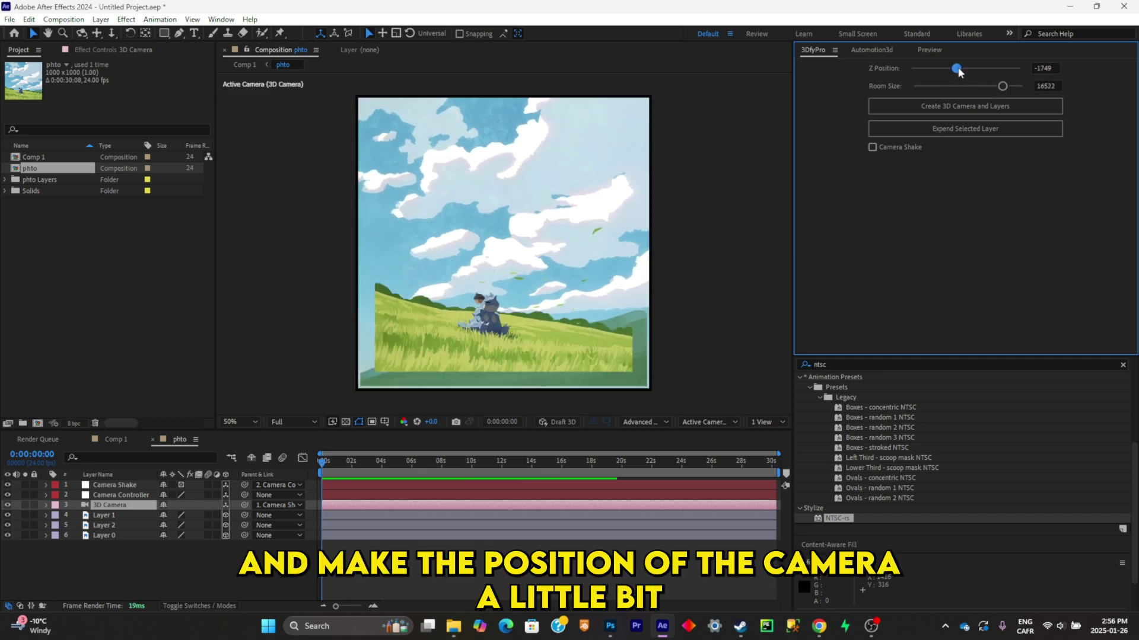
pyautogui.moveTo(962, 70); pyautogui.dragTo(963, 72)
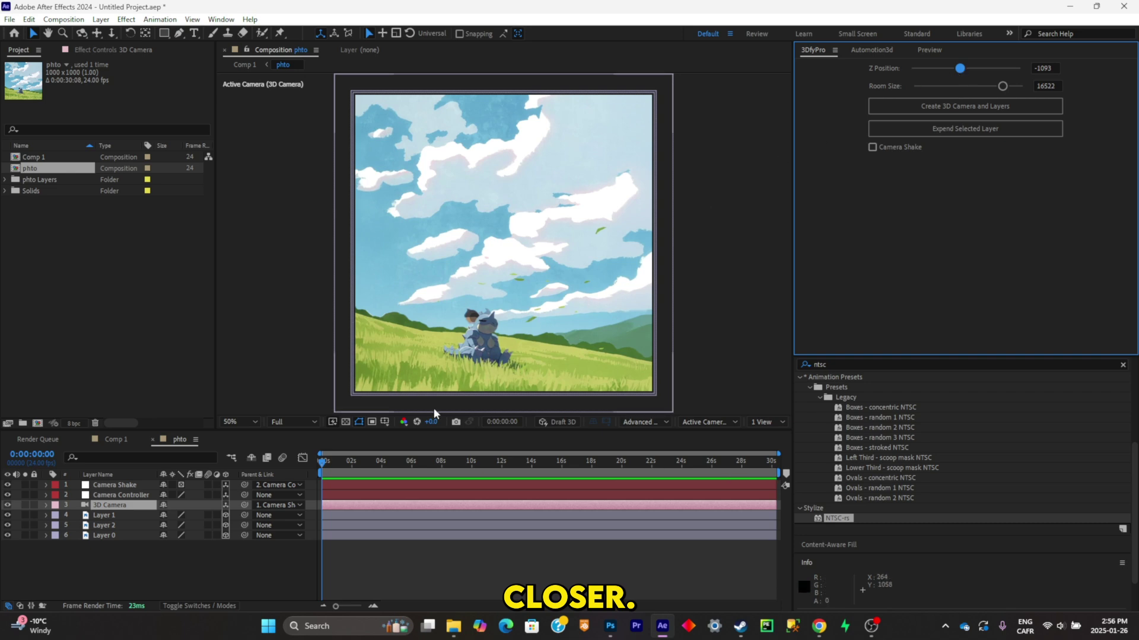
# Move the camera in to Z 5230 and apply the Automotion3d Zoom Out preset.
pyautogui.press('p')
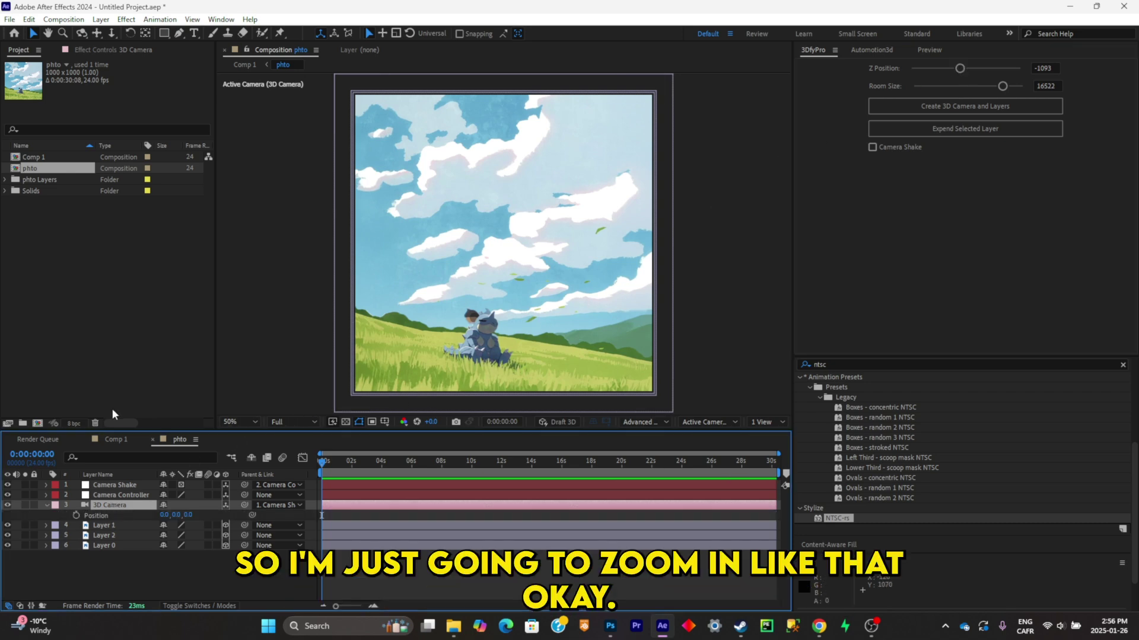
pyautogui.moveTo(191, 514); pyautogui.dragTo(441, 461)
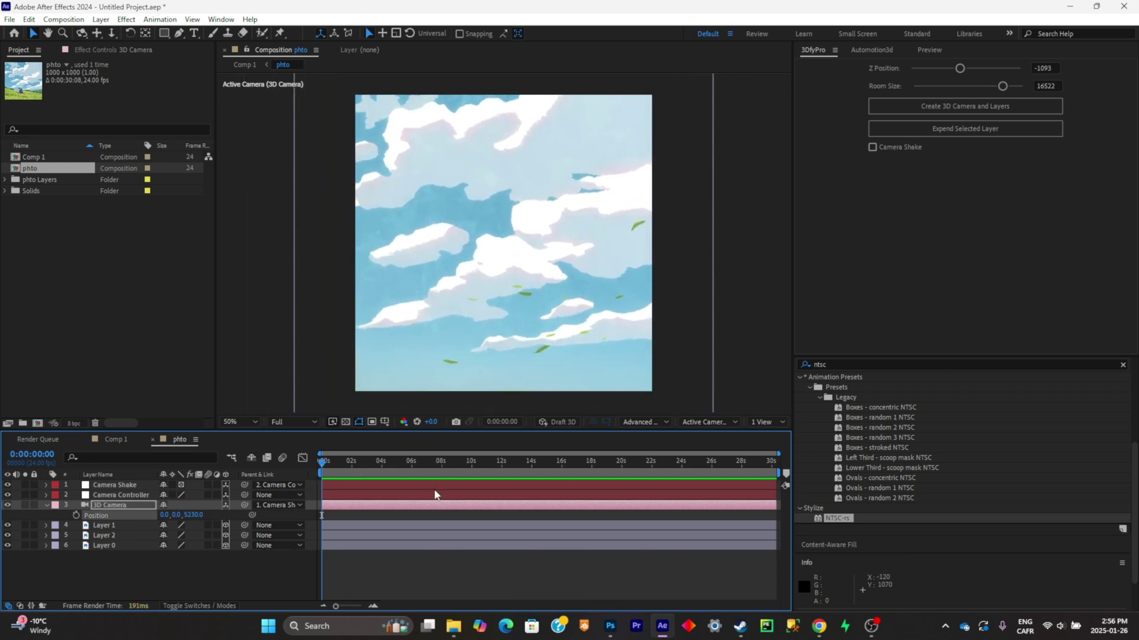
pyautogui.click(877, 48)
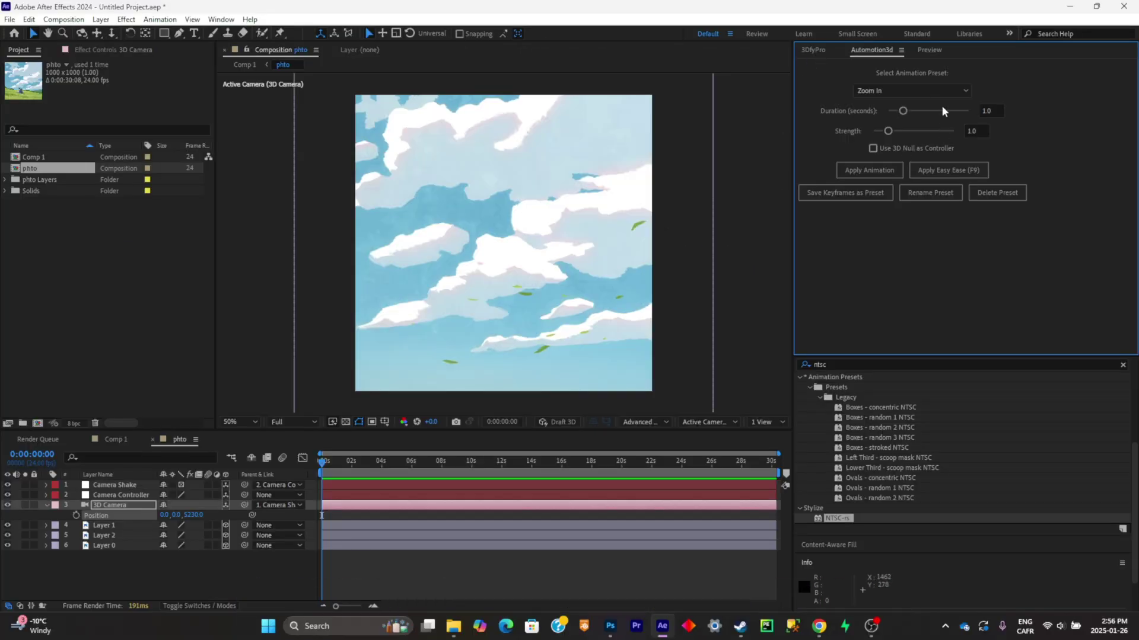
pyautogui.click(930, 90)
pyautogui.click(918, 113)
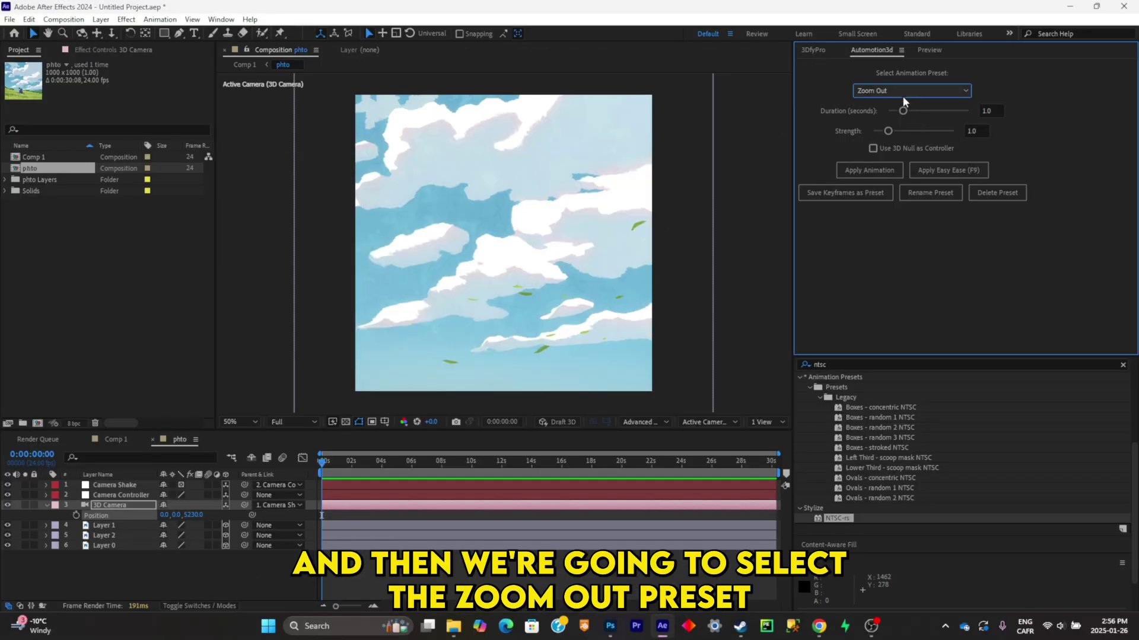
pyautogui.click(888, 171)
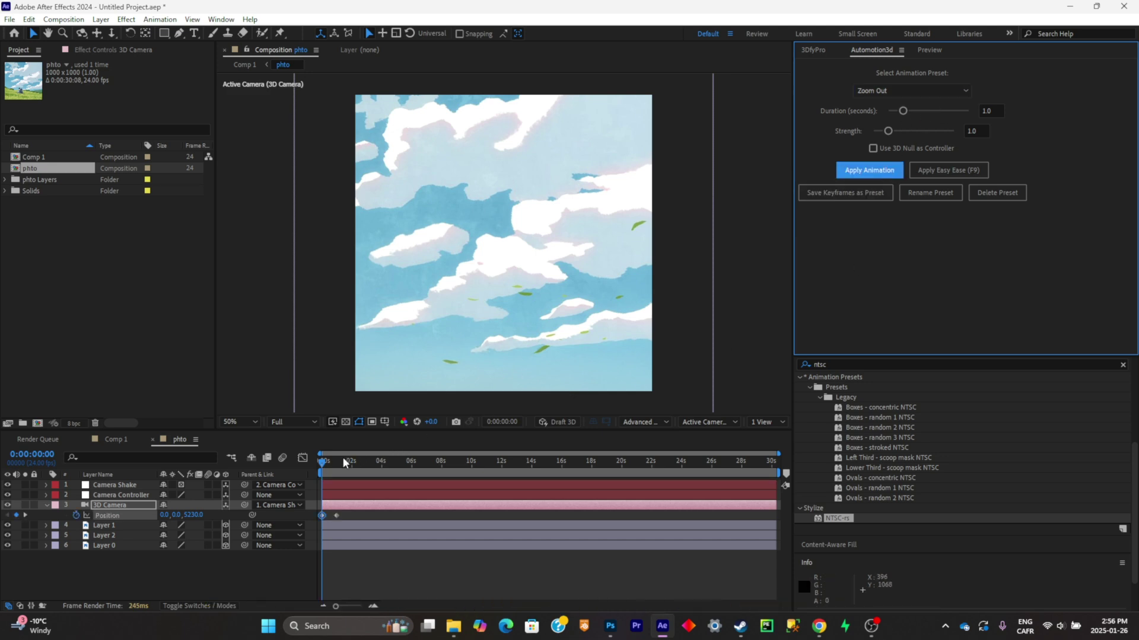
# Preview the zoom-out and raise its Strength to 5.0.
pyautogui.click(324, 461)
pyautogui.press('space')
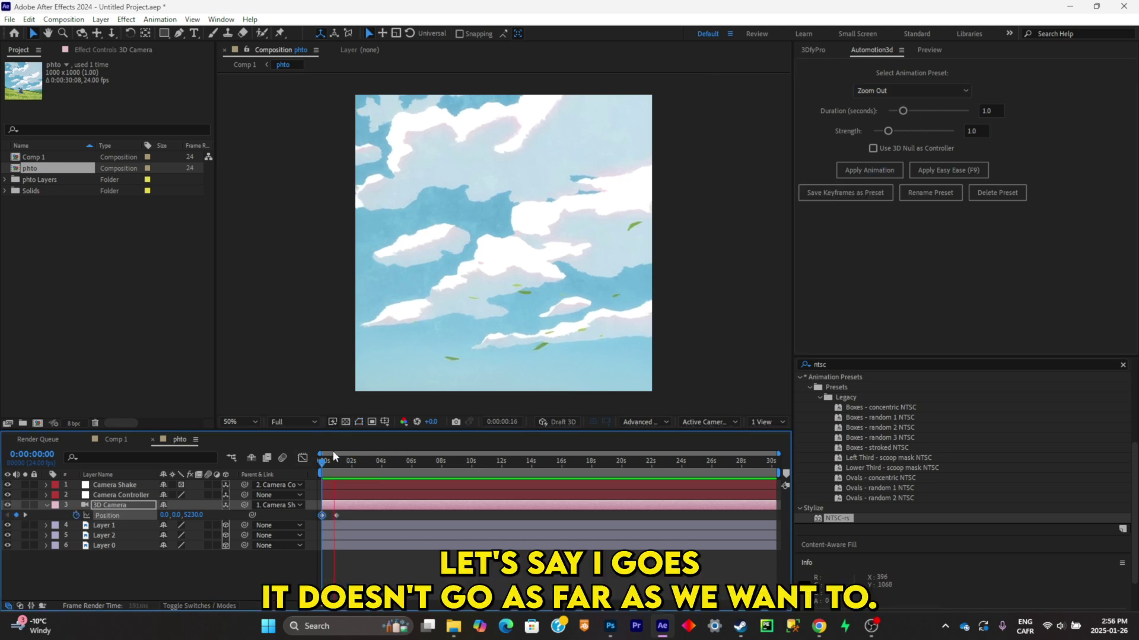
pyautogui.moveTo(329, 467); pyautogui.dragTo(335, 467)
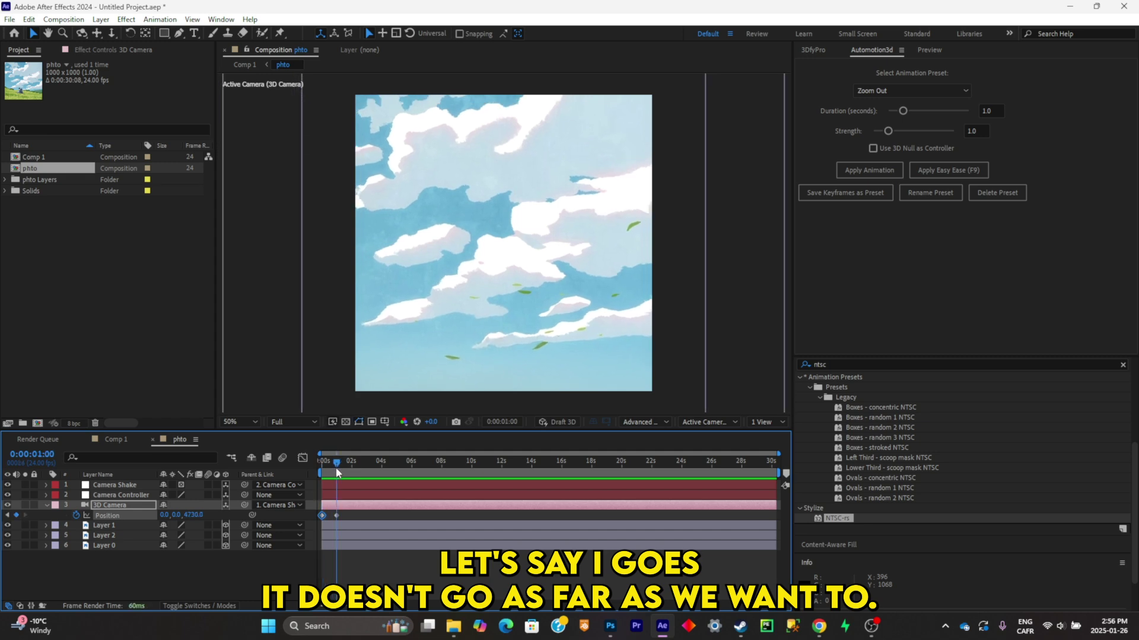
pyautogui.moveTo(888, 130); pyautogui.dragTo(956, 129)
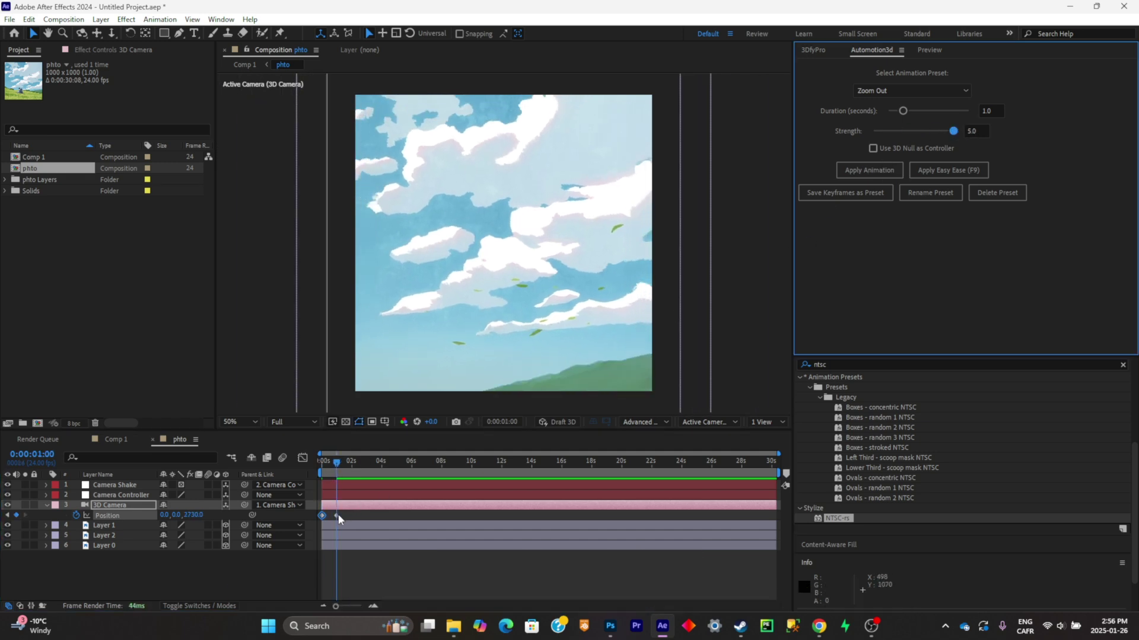
# Lengthen the zoom-out Duration to 4.2 and apply Easy Ease to the keyframes.
pyautogui.click(903, 111)
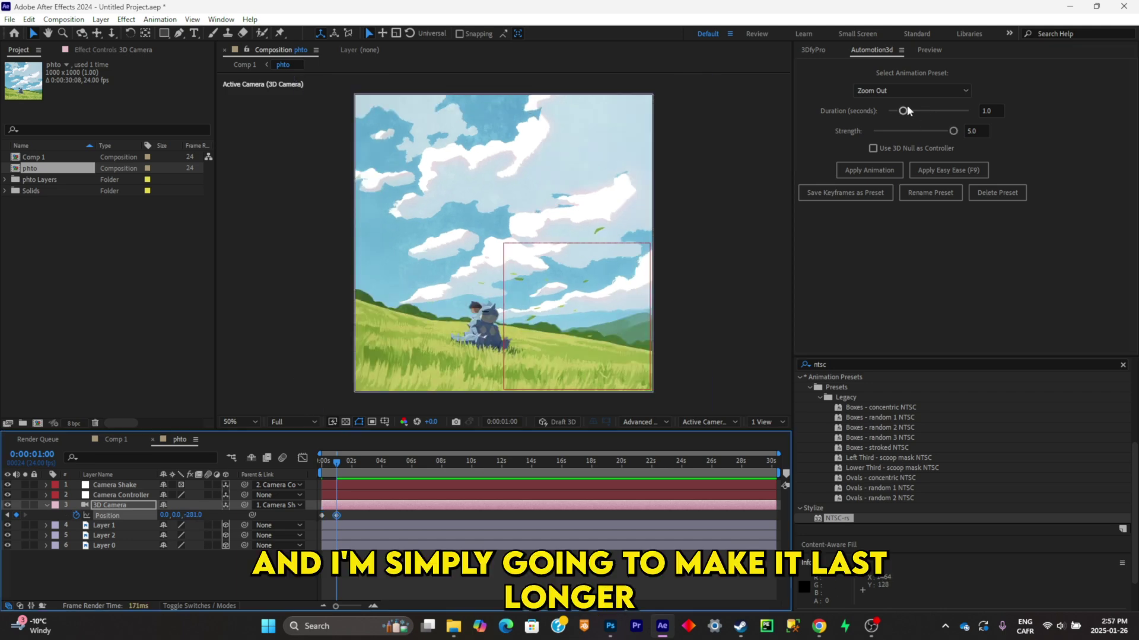
pyautogui.moveTo(907, 111); pyautogui.dragTo(956, 113)
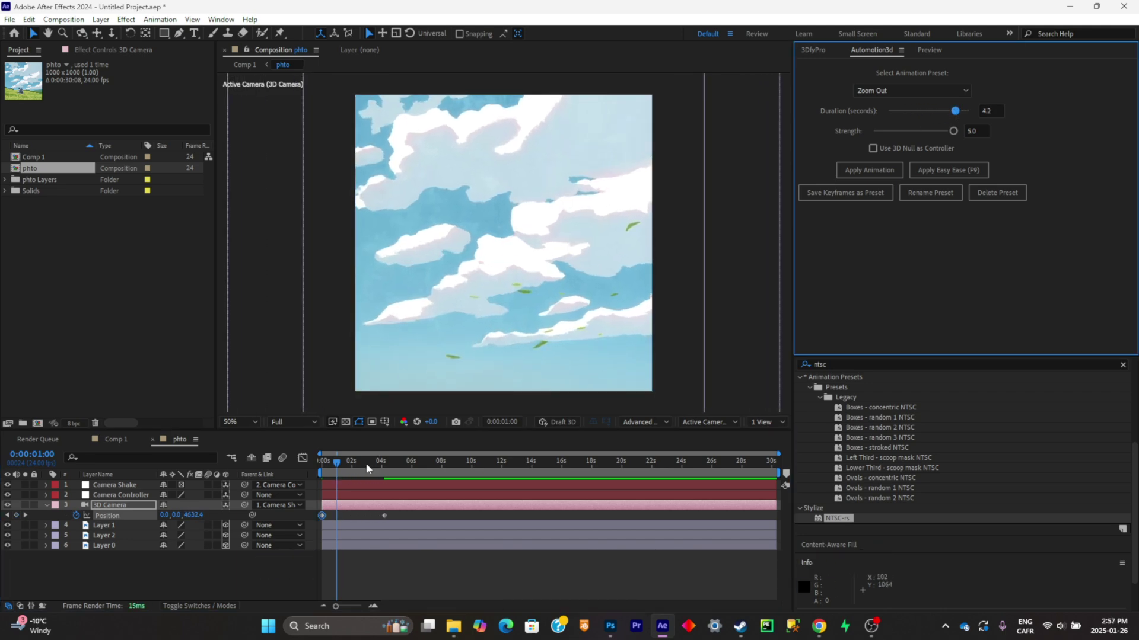
pyautogui.moveTo(368, 467); pyautogui.dragTo(383, 468)
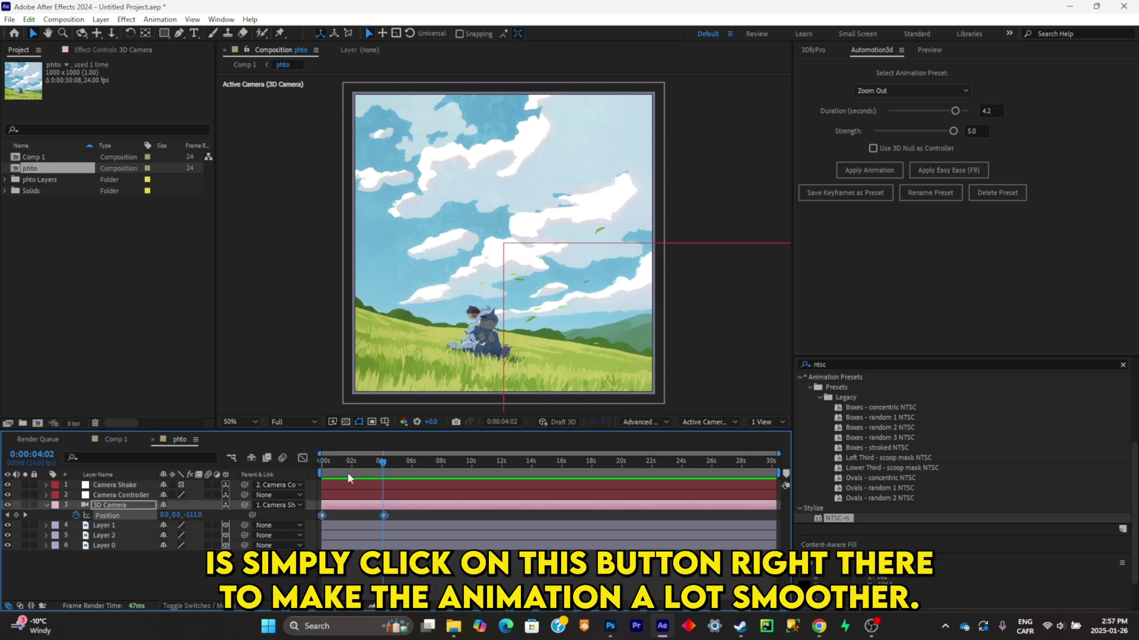
pyautogui.click(944, 170)
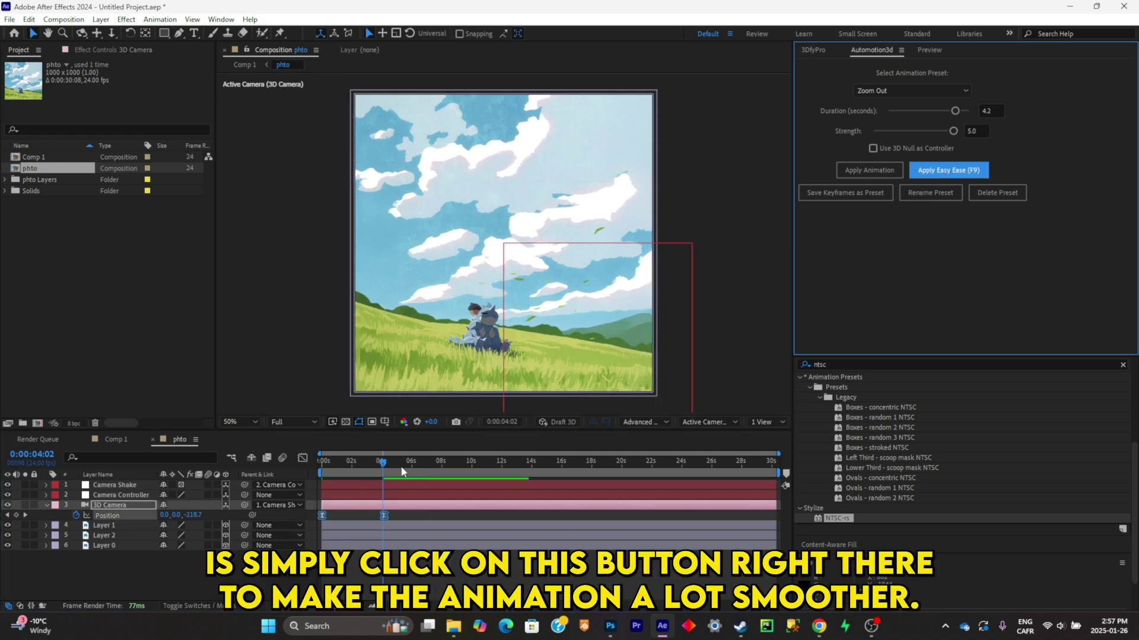
# Shape the speed curve and move the end Position keyframe to about 0:00:04:04.
pyautogui.moveTo(385, 463); pyautogui.dragTo(304, 469)
pyautogui.click(302, 459)
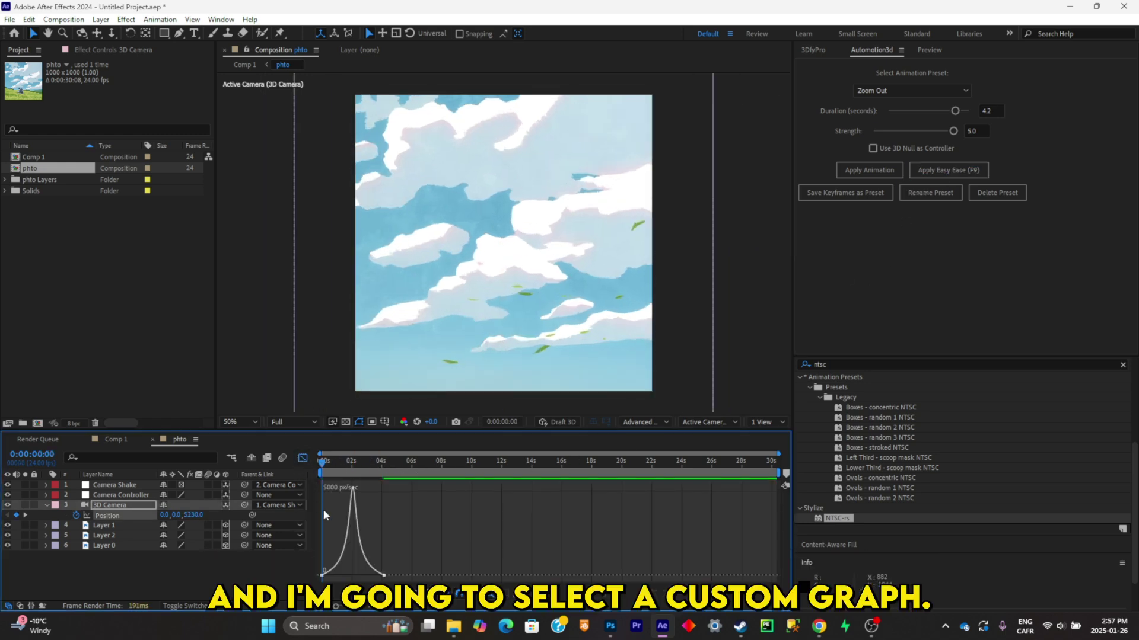
pyautogui.moveTo(418, 514); pyautogui.dragTo(353, 572)
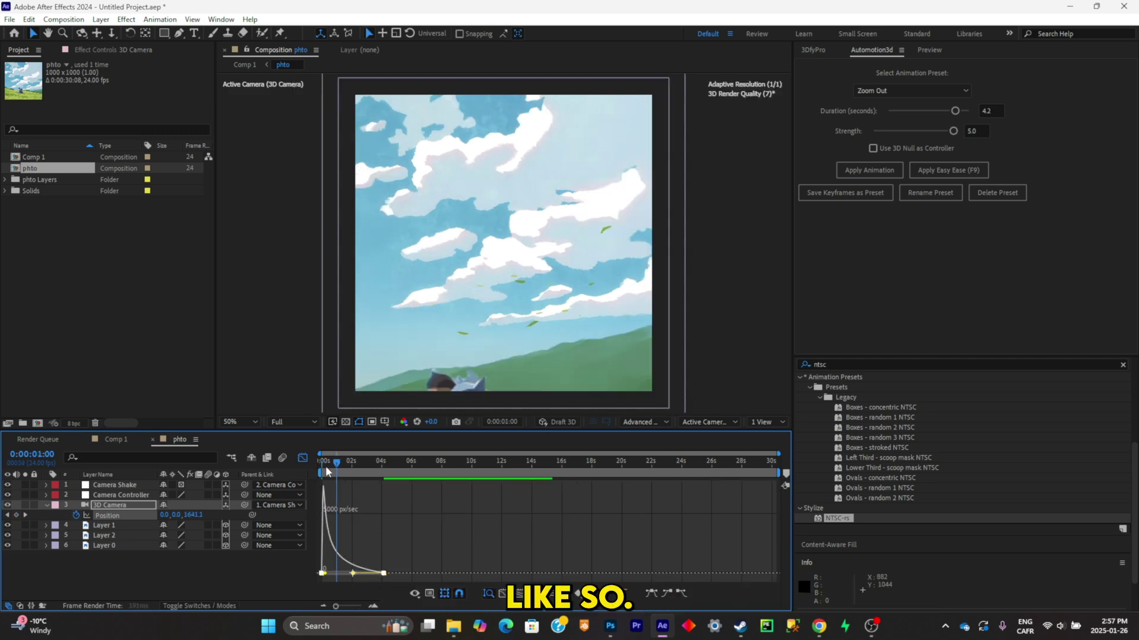
pyautogui.press('space')
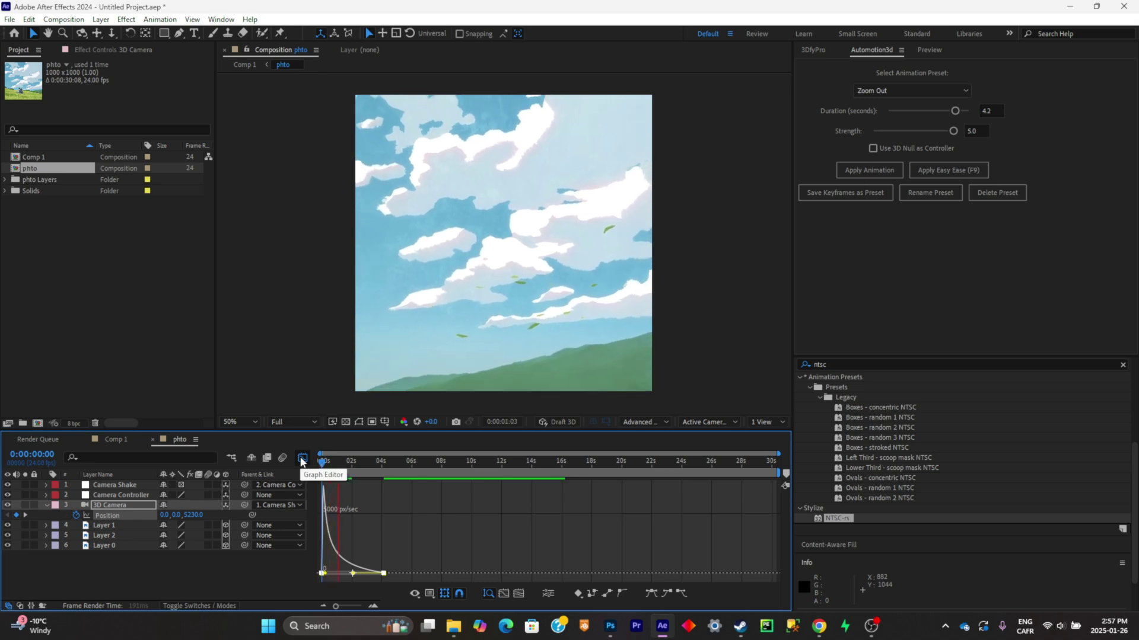
pyautogui.click(303, 458)
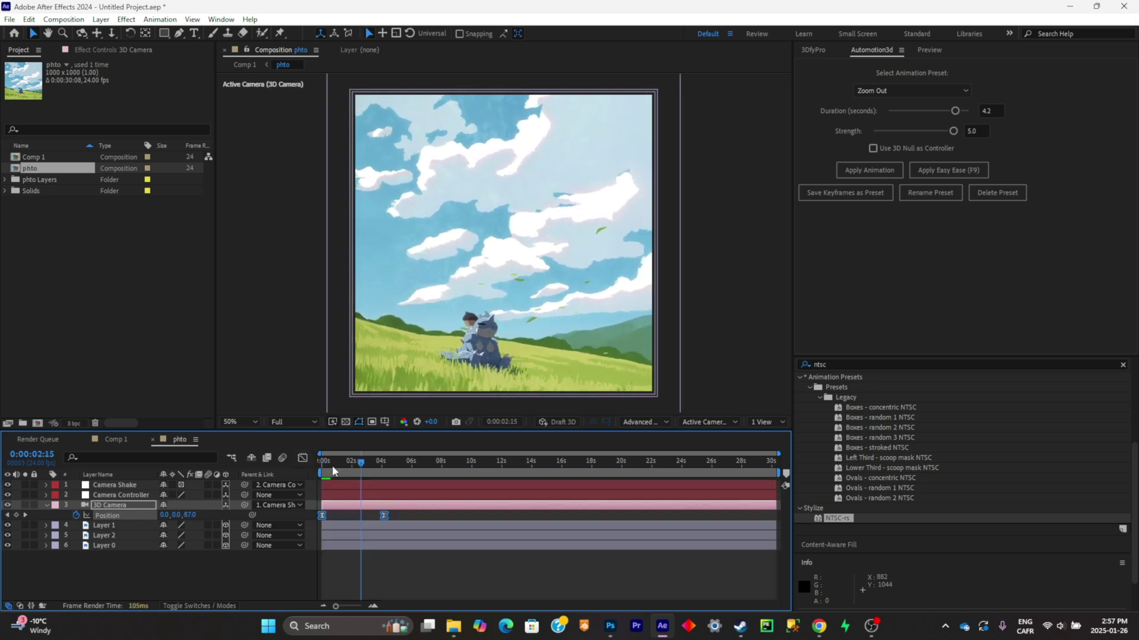
pyautogui.moveTo(384, 515); pyautogui.dragTo(434, 515)
pyautogui.press('space')
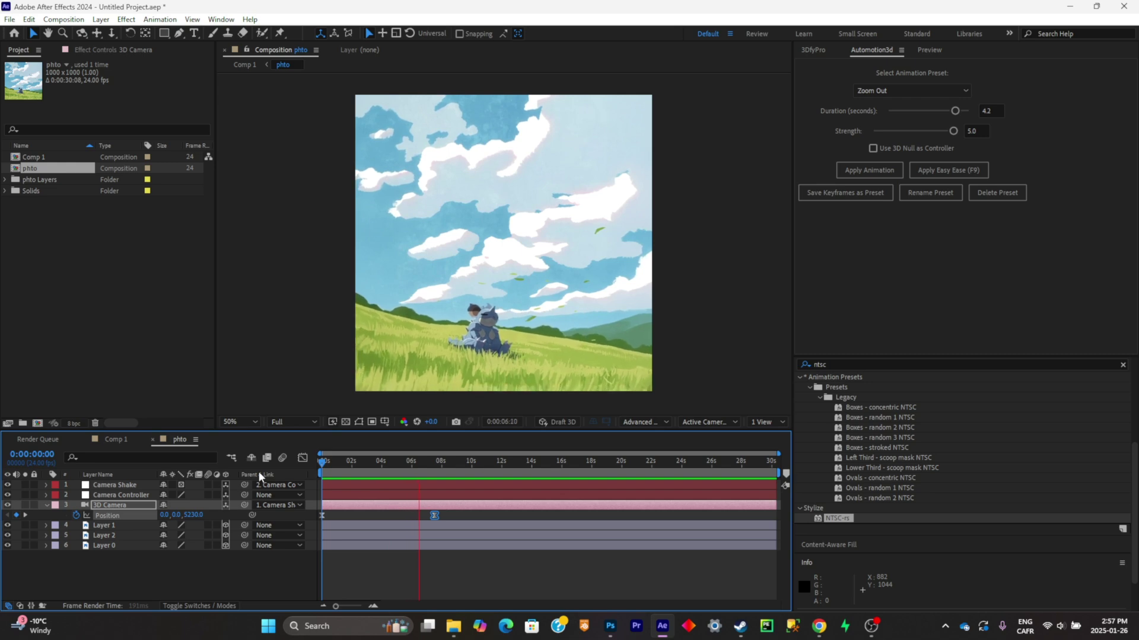
pyautogui.press('space')
pyautogui.moveTo(393, 454)
pyautogui.mouseDown()
pyautogui.moveTo(351, 461)
pyautogui.moveTo(390, 464)
pyautogui.mouseUp()
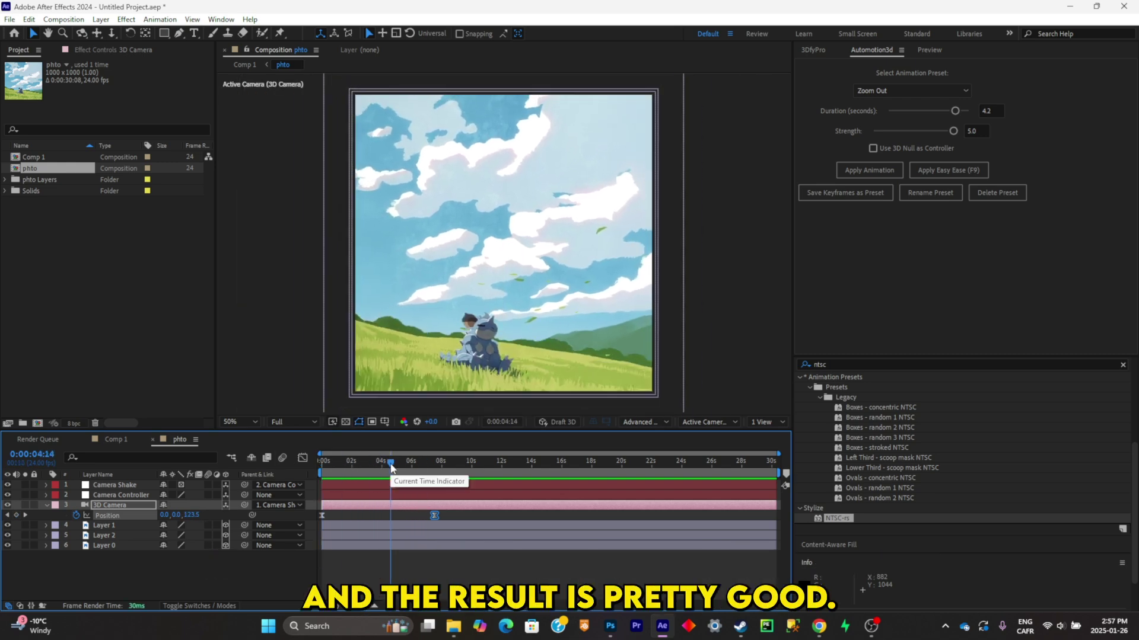